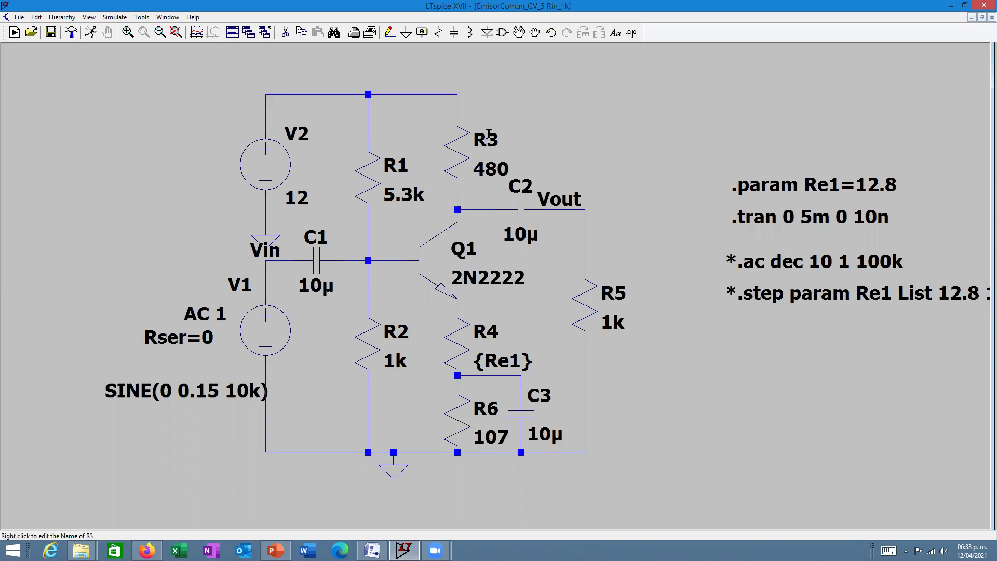
# - Rename the collector resistor R3 as RC and the load resistor R5 as Rcarga
pyautogui.rightClick(493, 139)
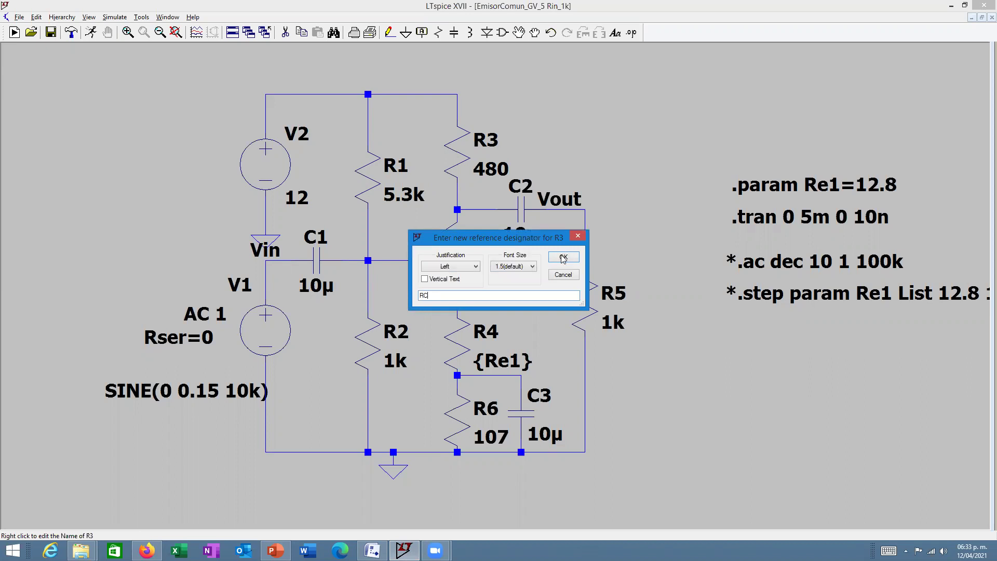
pyautogui.press('Return')
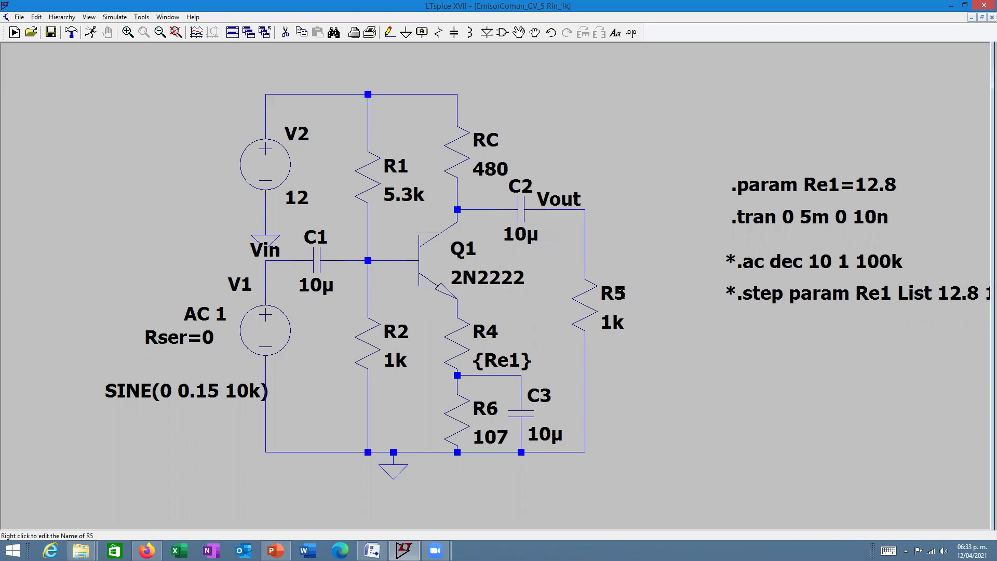
pyautogui.rightClick(622, 294)
pyautogui.write('Rcarga')
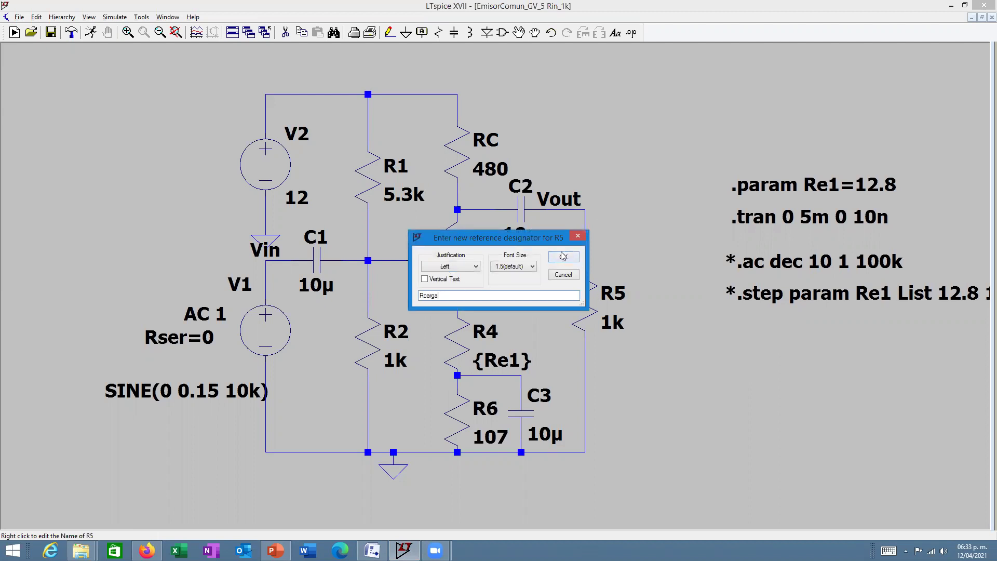
pyautogui.click(564, 257)
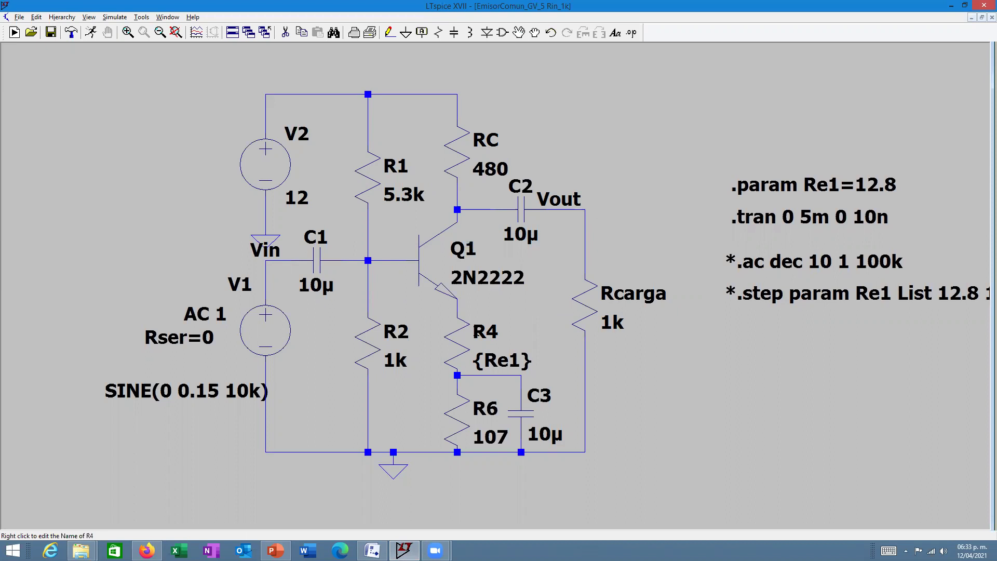
# - Rename the emitter resistors R4 as Re1 and R6 as Re2
pyautogui.rightClick(490, 333)
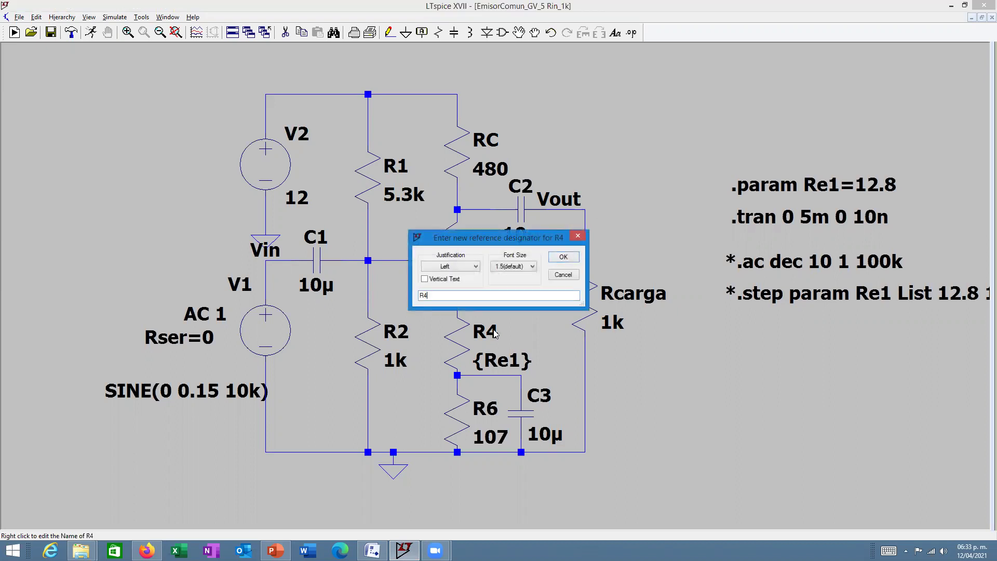
pyautogui.write('Re1')
pyautogui.click(563, 257)
pyautogui.rightClick(492, 409)
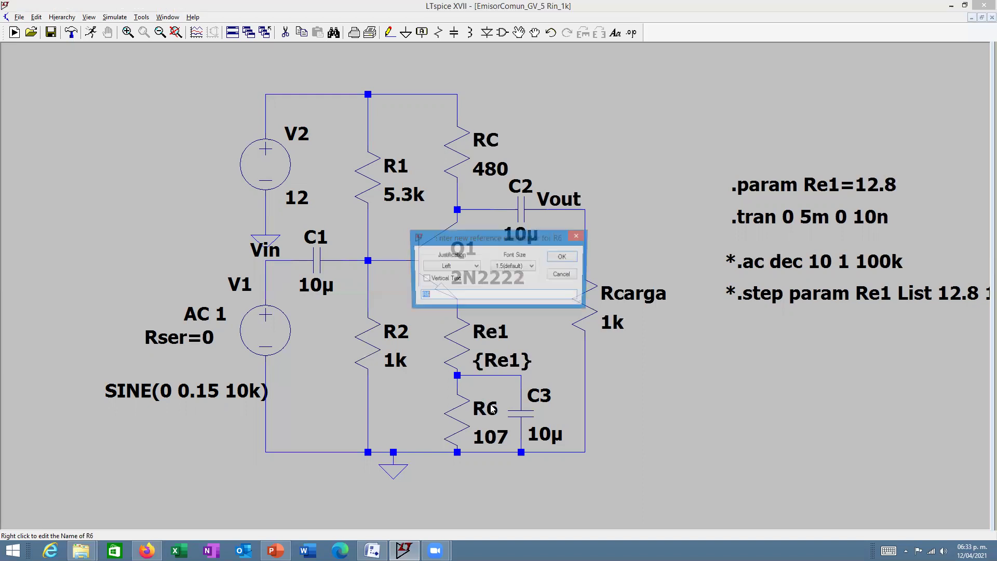
pyautogui.click(570, 257)
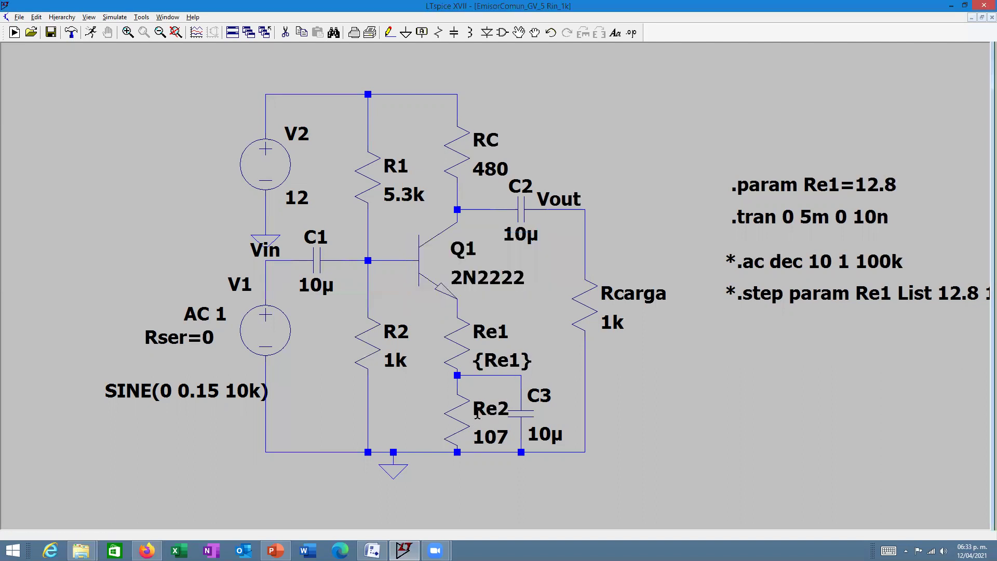
# - Rename the emitter bypass capacitor C3 as CE
pyautogui.rightClick(543, 395)
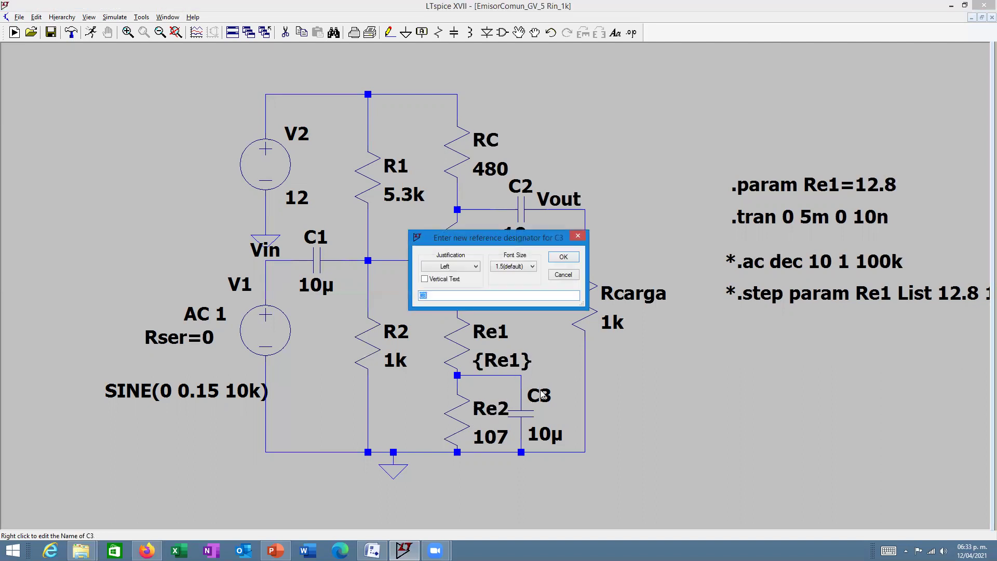
pyautogui.write('CE')
pyautogui.click(563, 257)
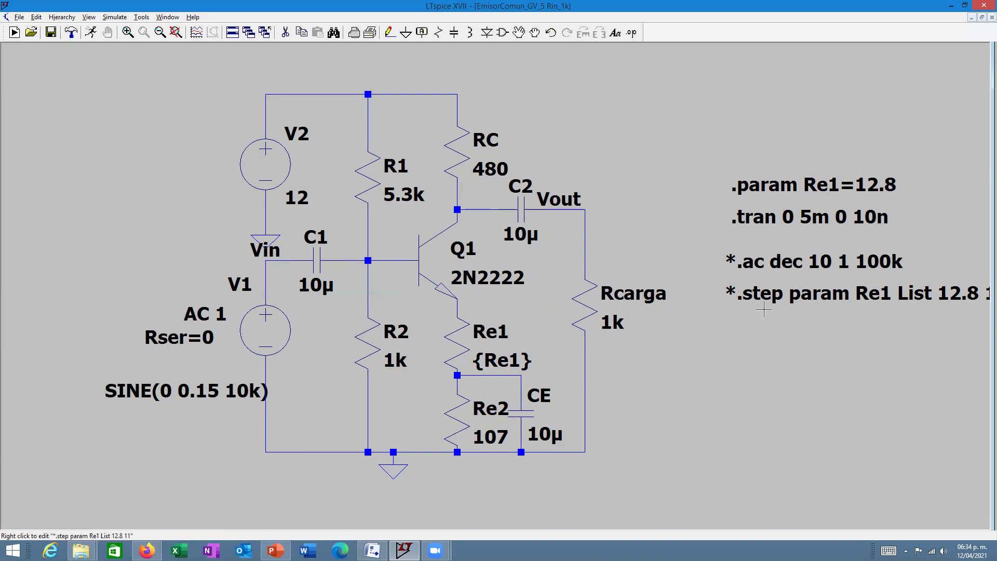
# - Edit the commented step directive to read "*.step param Re1 List 12.8 10"
pyautogui.moveTo(855, 351); pyautogui.dragTo(792, 356)
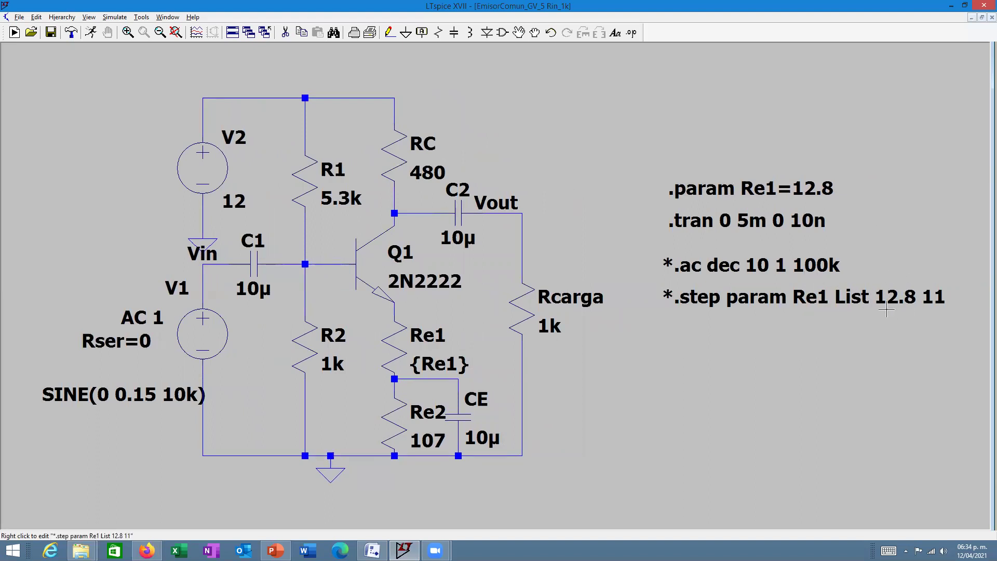
pyautogui.rightClick(940, 297)
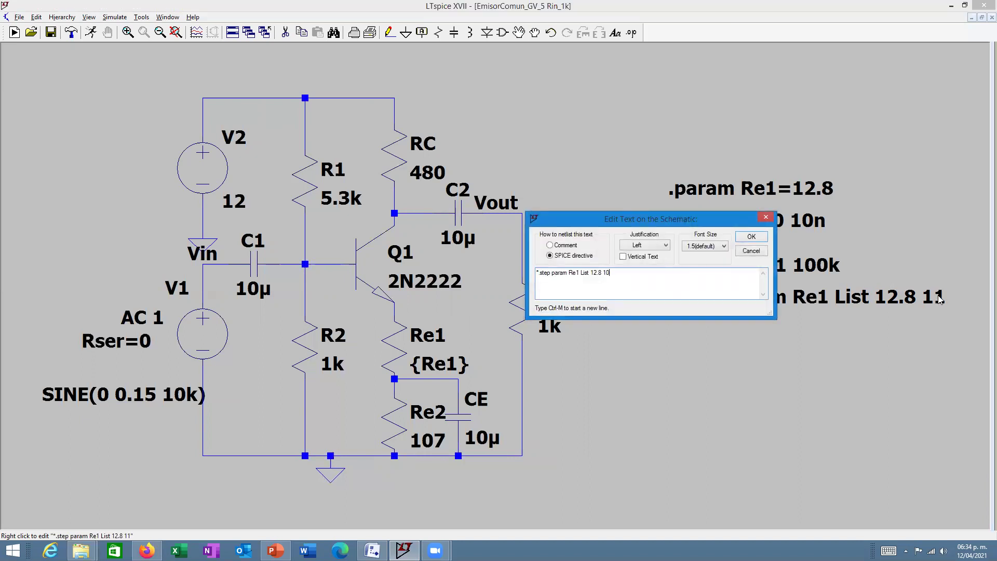
pyautogui.press('Return')
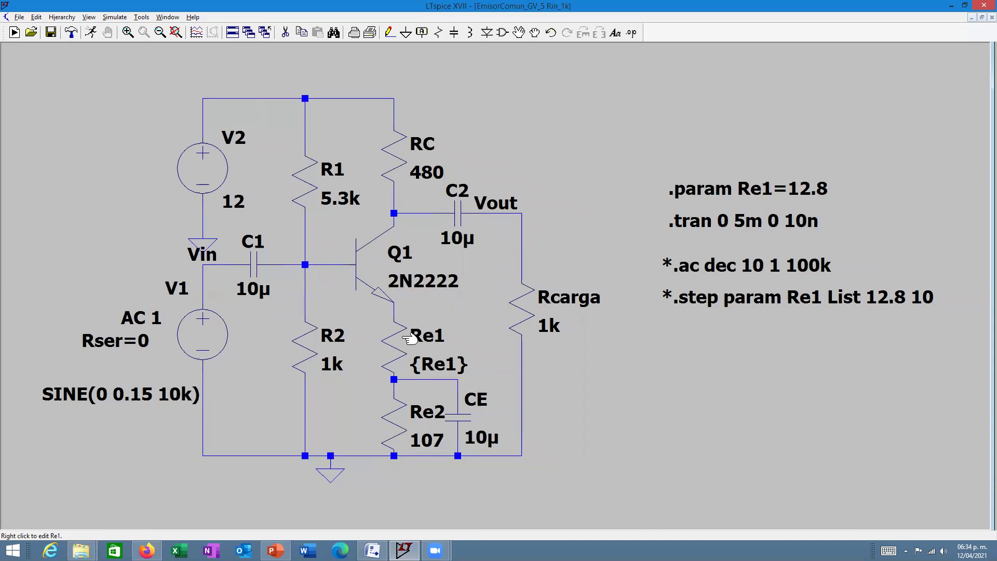
# - Save the schematic and run the transient simulation
pyautogui.click(50, 32)
pyautogui.click(91, 32)
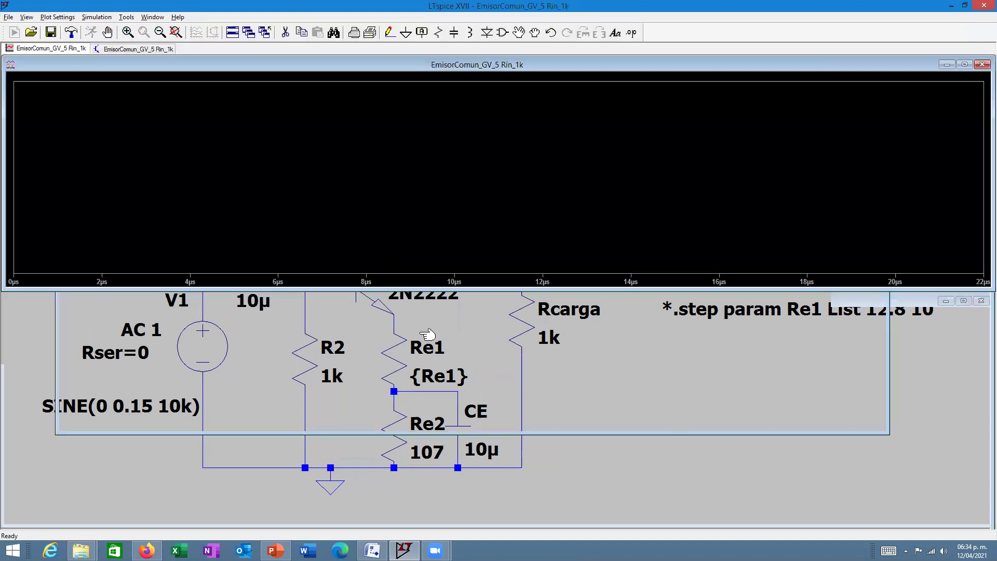
pyautogui.click(521, 340)
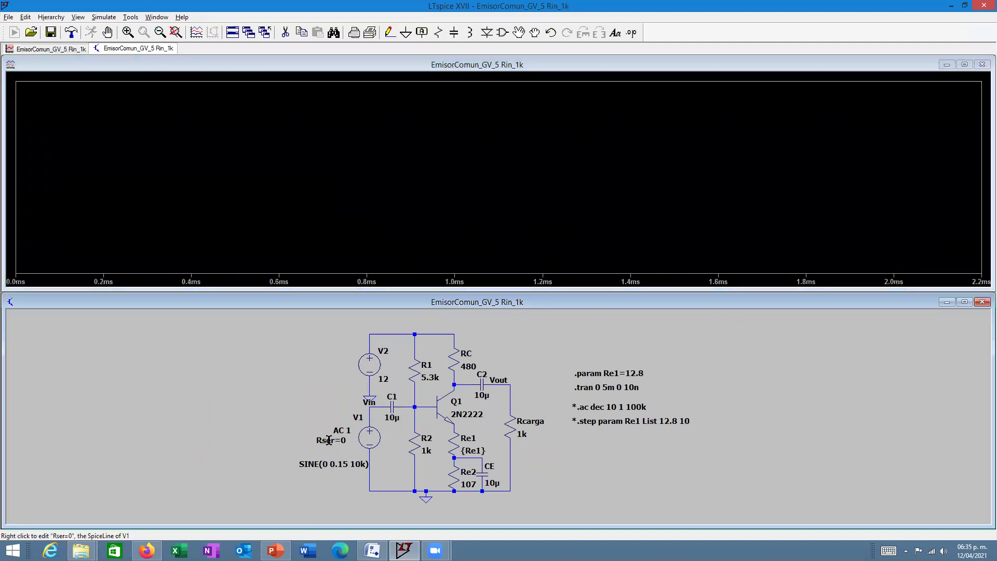
# - Plot the Vin and Vout node voltages in a maximized waveform window covering the first 1.2 ms
pyautogui.click(382, 405)
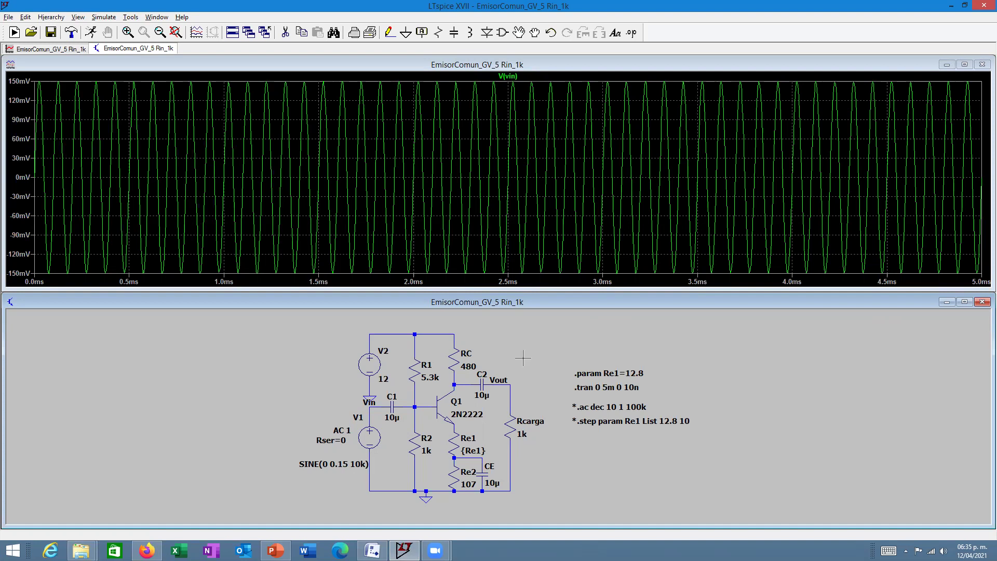
pyautogui.click(499, 383)
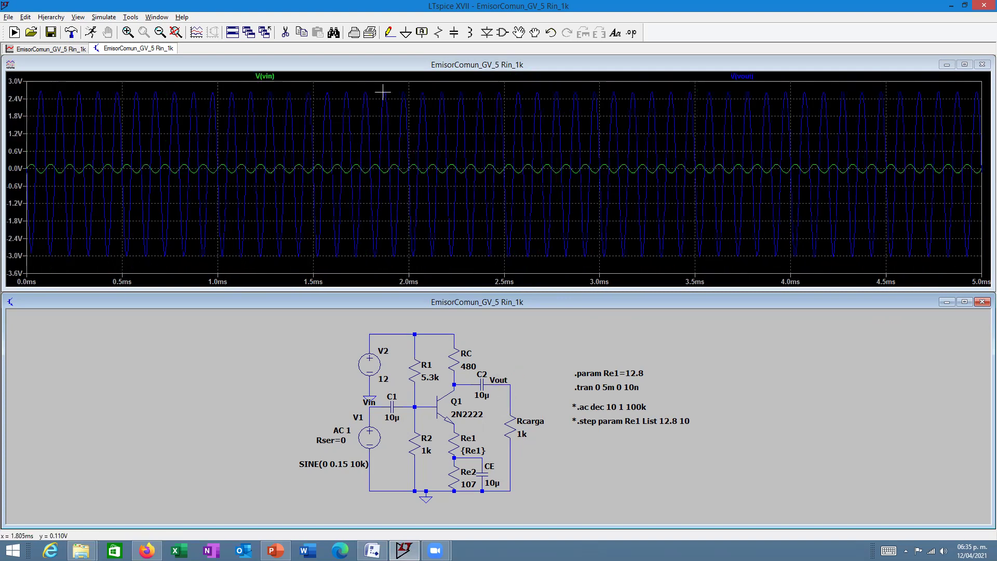
pyautogui.click(963, 65)
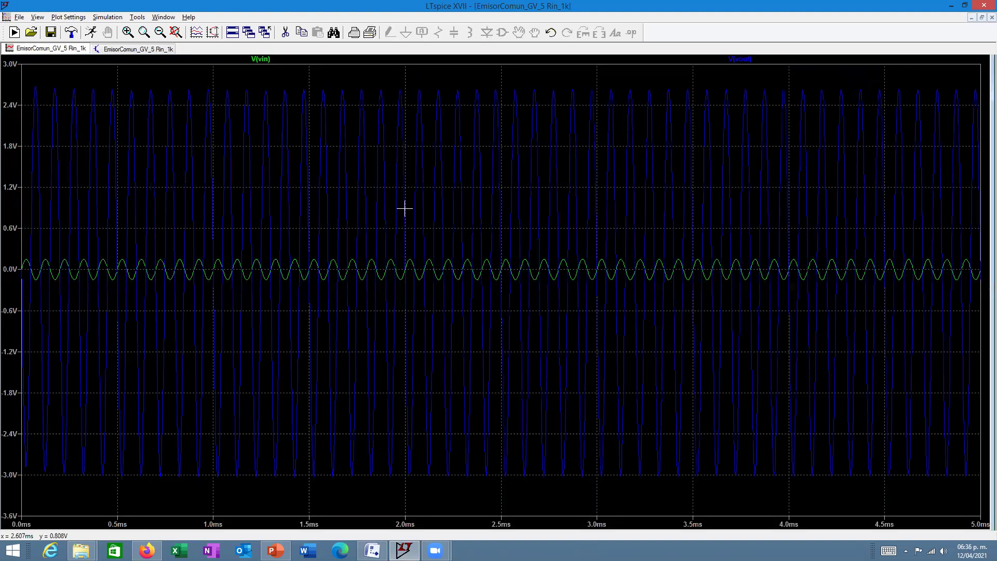
pyautogui.moveTo(235, 78); pyautogui.dragTo(21, 488)
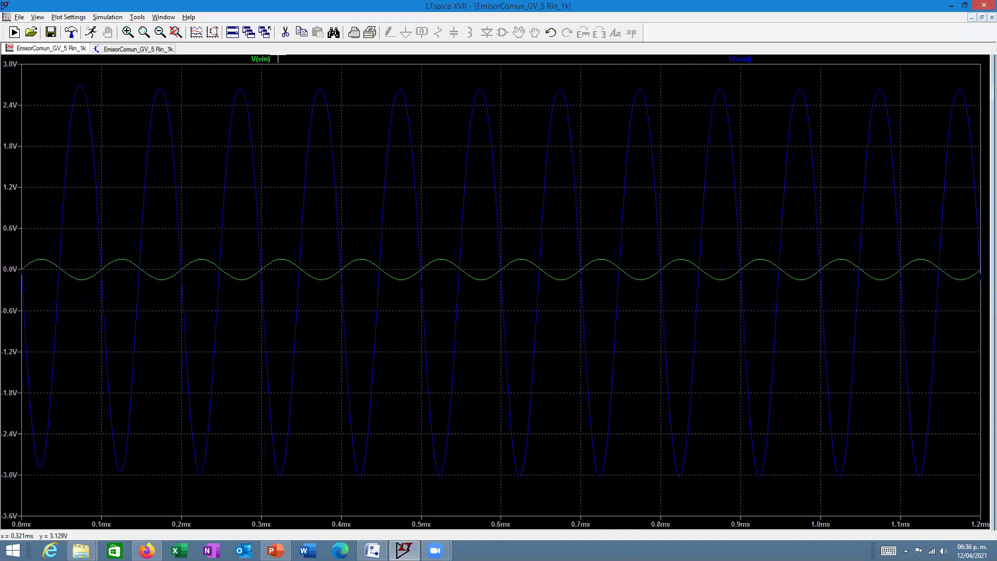
# - Attach a cursor to the V(vin) trace and measure its positive and negative peak voltages
pyautogui.click(261, 59)
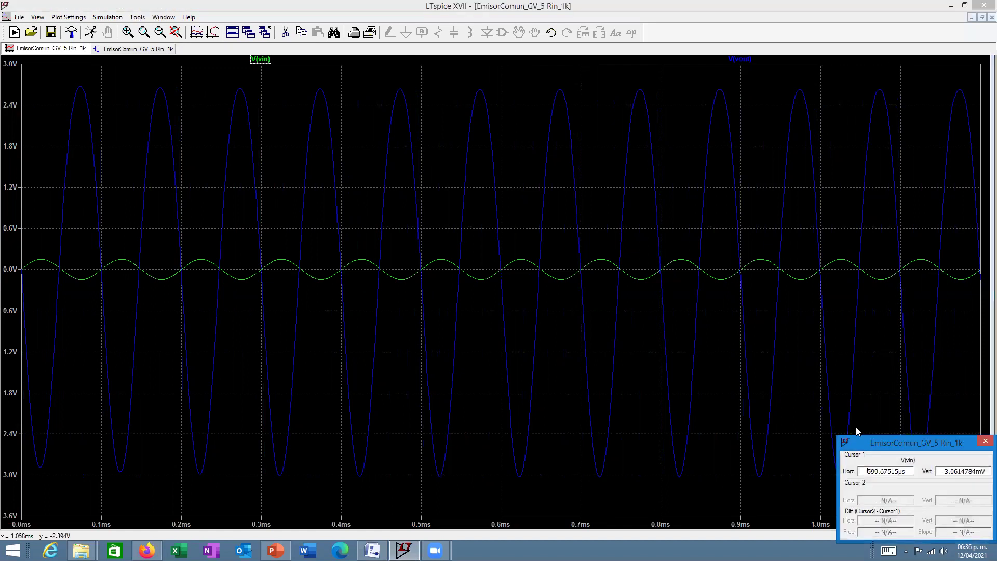
pyautogui.moveTo(858, 440); pyautogui.dragTo(577, 206)
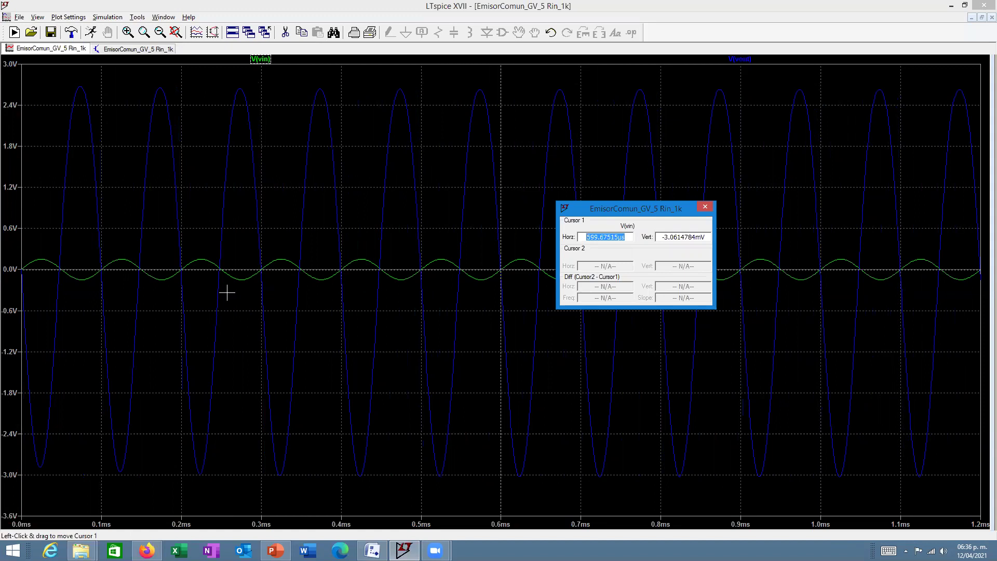
pyautogui.moveTo(249, 270); pyautogui.dragTo(259, 253)
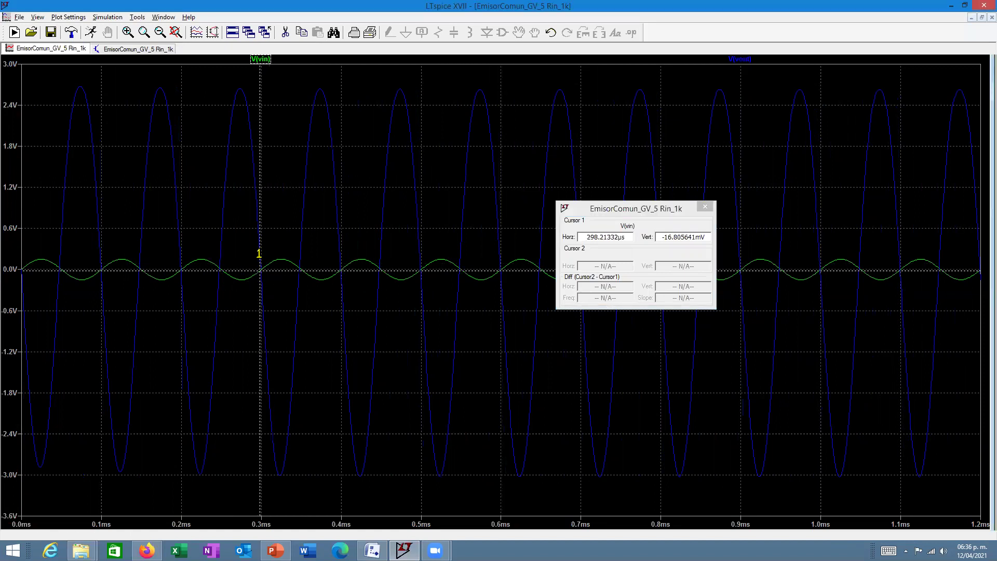
pyautogui.moveTo(259, 253); pyautogui.dragTo(280, 258)
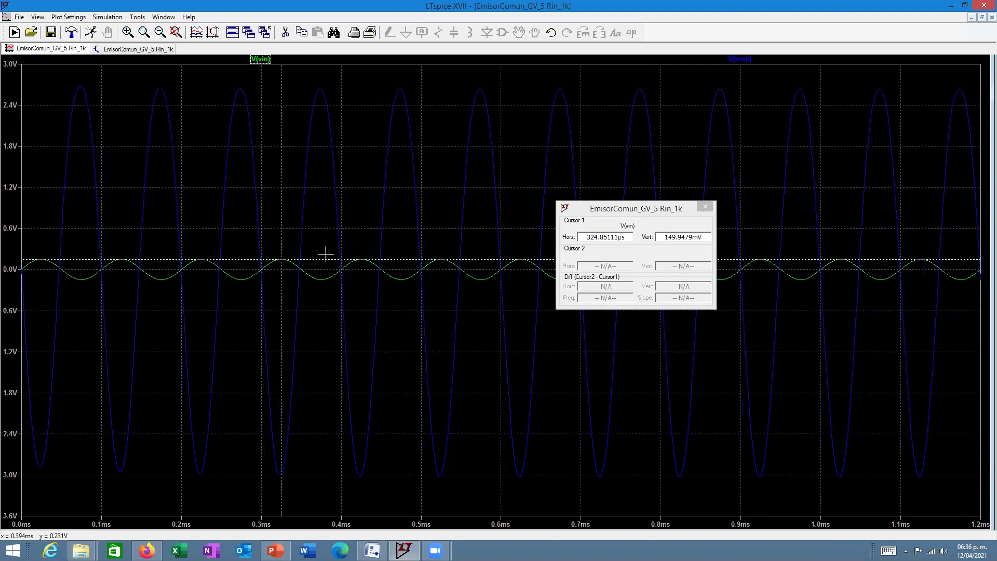
pyautogui.moveTo(281, 257); pyautogui.dragTo(321, 279)
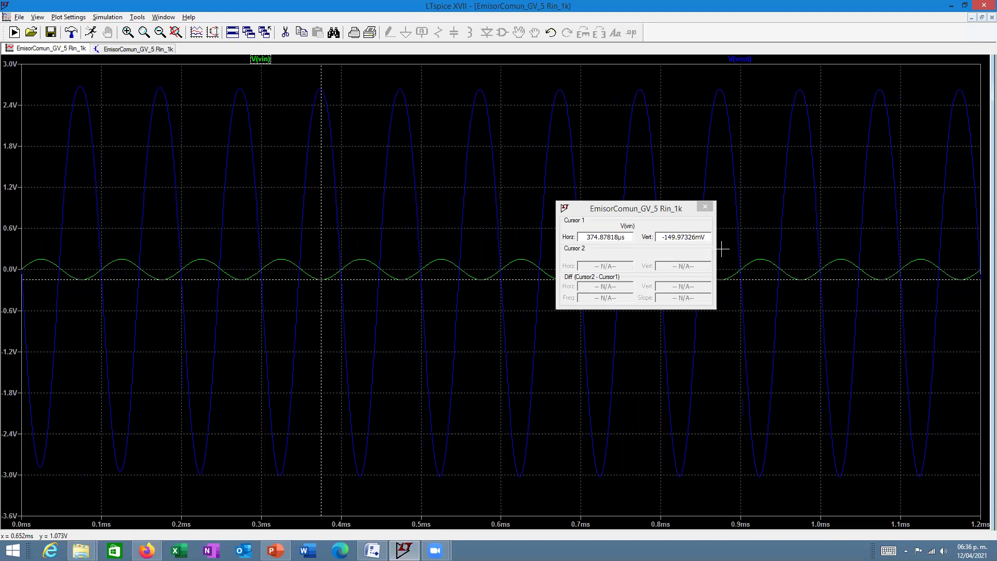
# - Attach the cursor to the V(vout) trace, measure its positive and negative peaks, and close the cursor readout
pyautogui.click(751, 60)
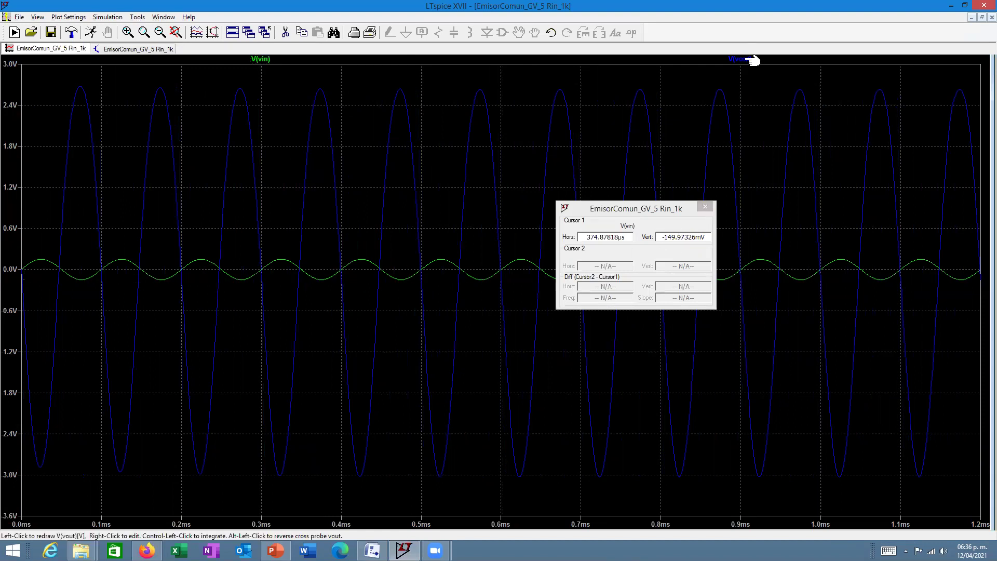
pyautogui.moveTo(320, 89)
pyautogui.mouseDown()
pyautogui.moveTo(343, 324)
pyautogui.moveTo(319, 91)
pyautogui.mouseUp()
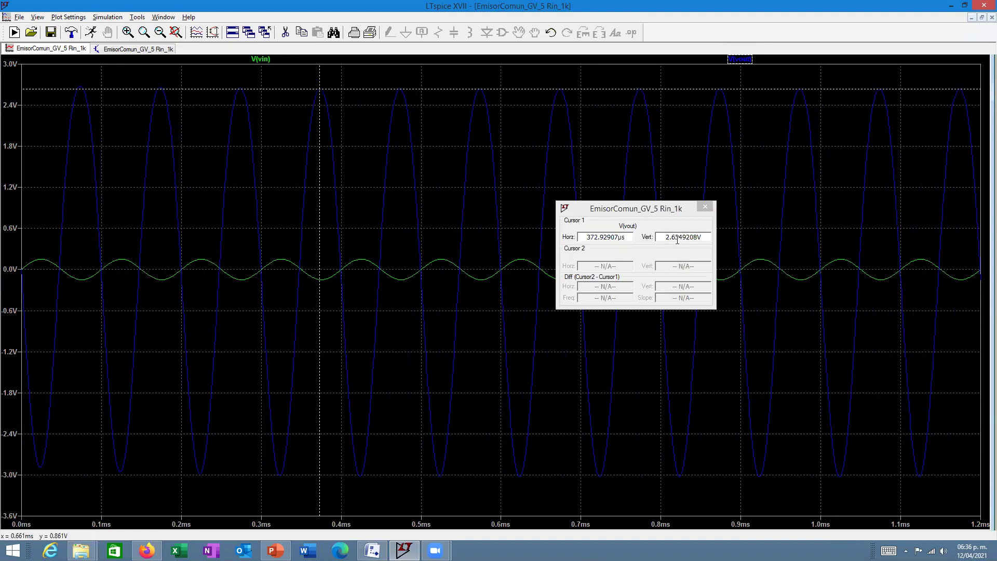
pyautogui.moveTo(317, 88); pyautogui.dragTo(360, 321)
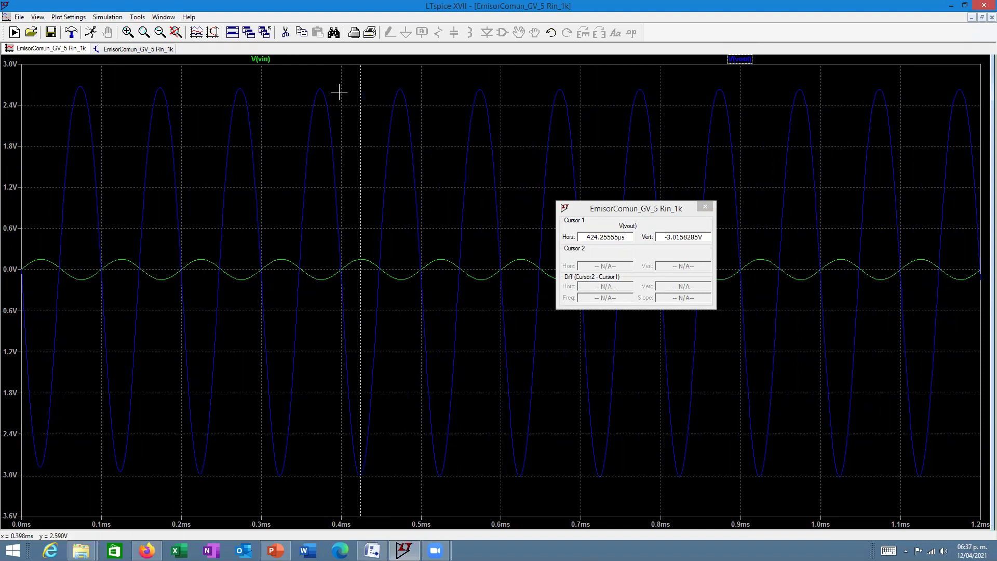
pyautogui.click(704, 207)
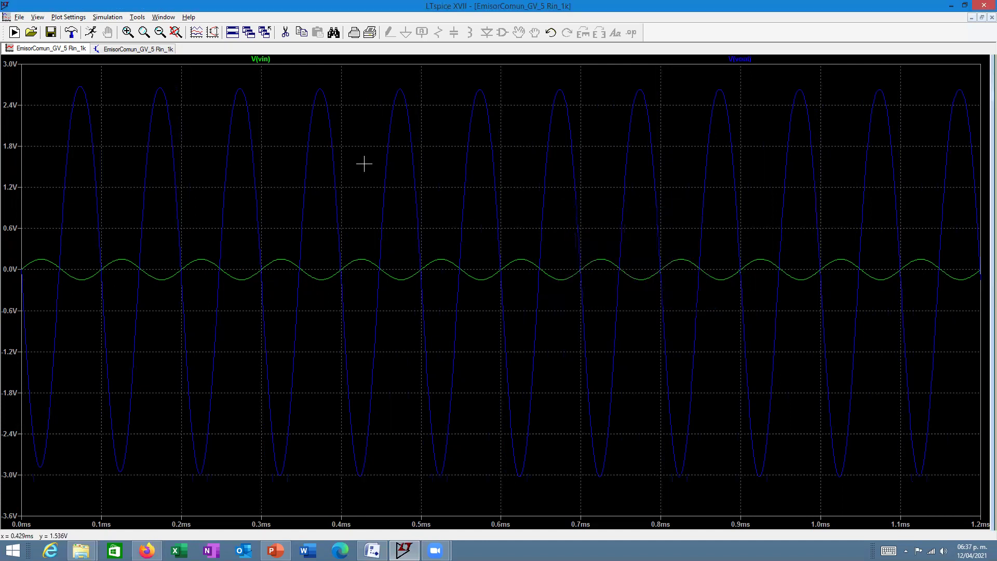
# - Examine the Vin and Vout waveforms over the first 300 µs against the amplifier schematic, marking their zero crossings
pyautogui.moveTo(258, 75); pyautogui.dragTo(23, 485)
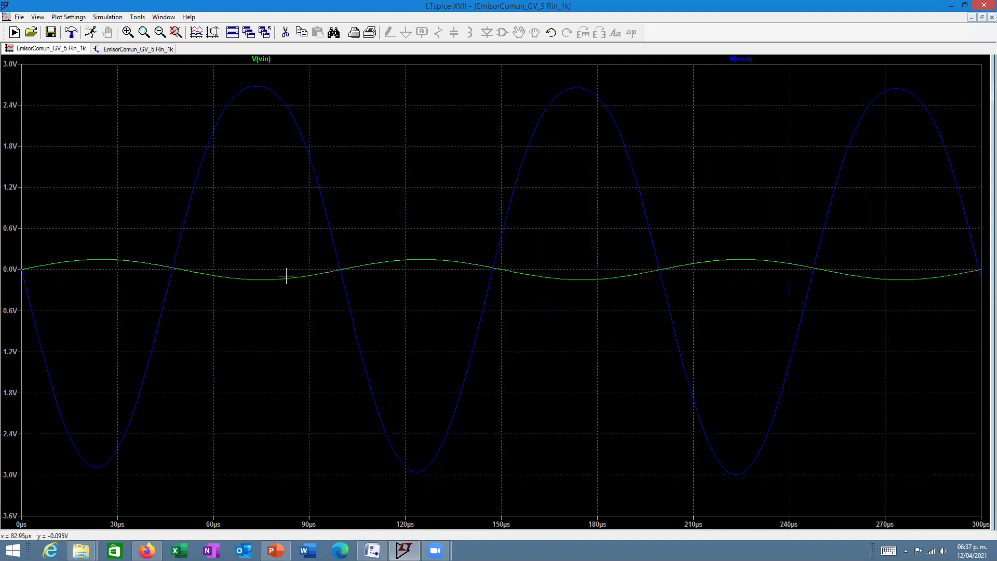
pyautogui.click(130, 49)
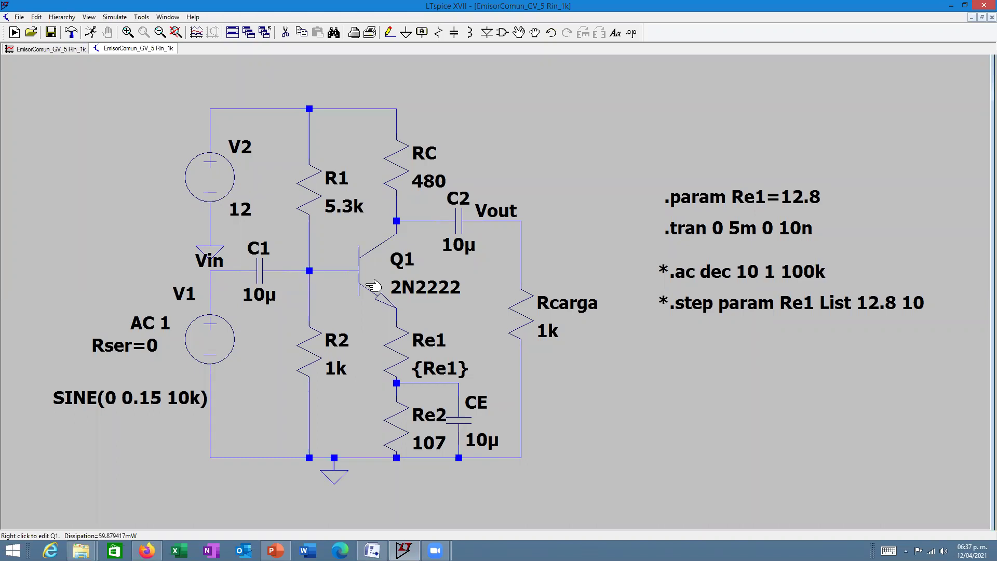
pyautogui.click(71, 52)
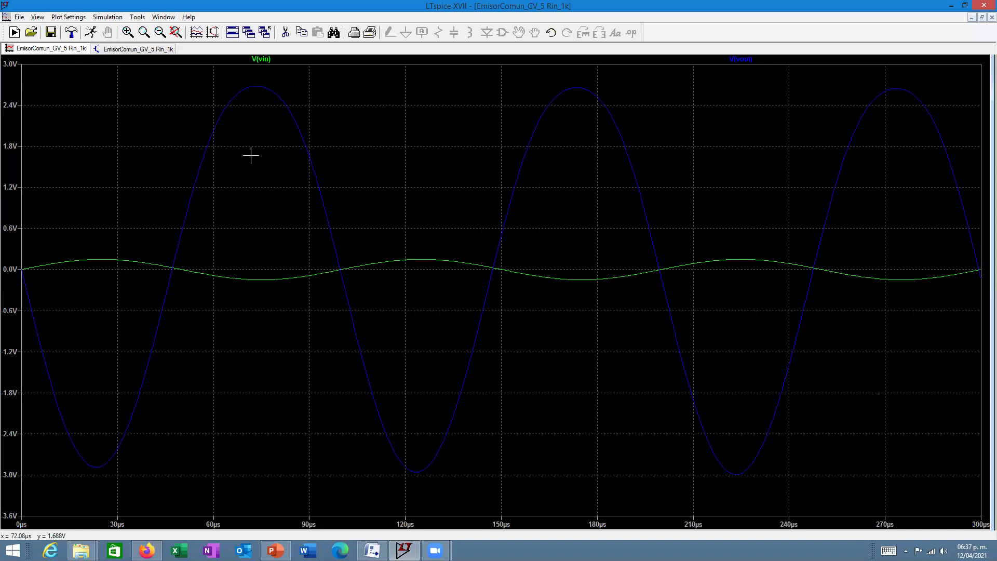
pyautogui.click(105, 49)
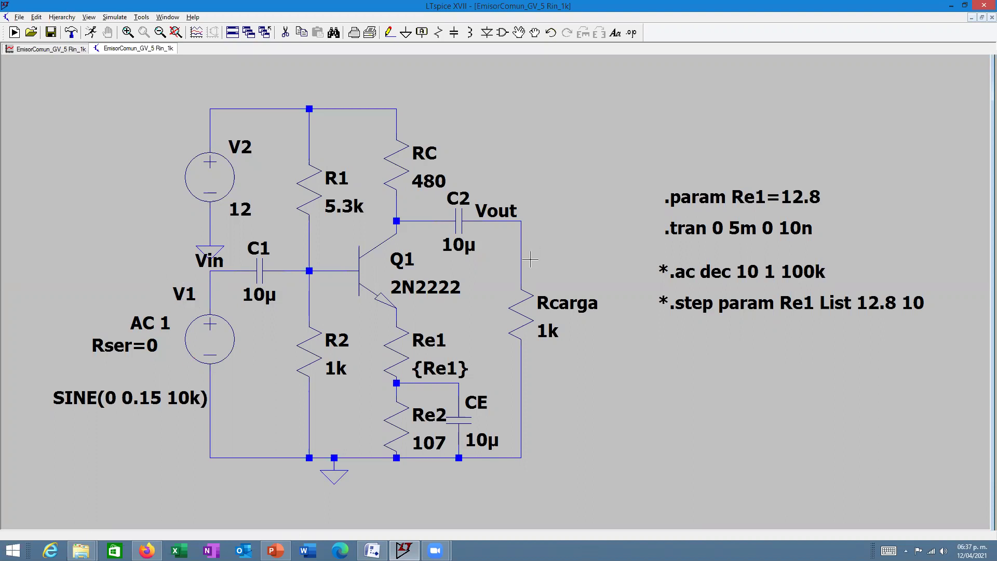
pyautogui.click(54, 49)
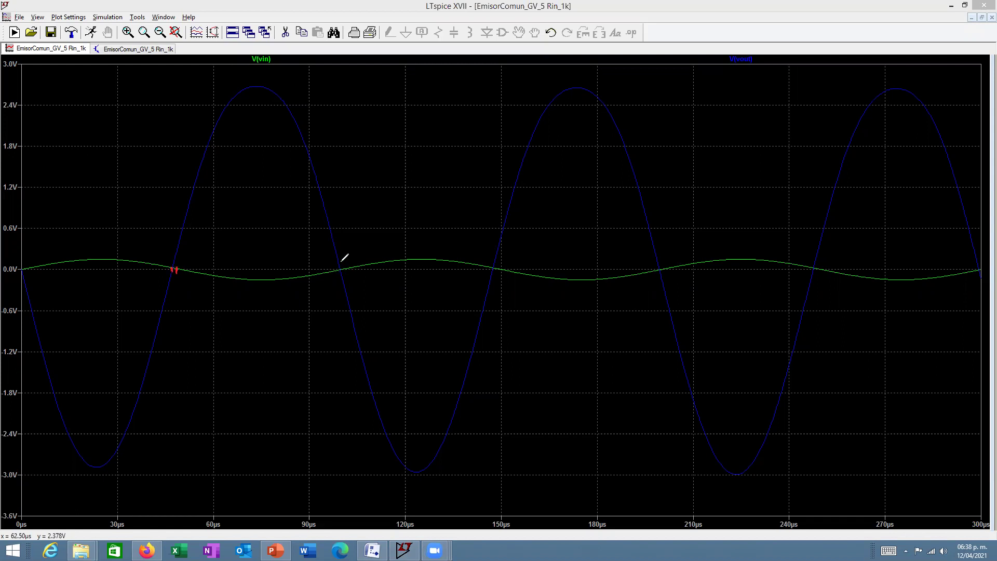
pyautogui.moveTo(338, 268); pyautogui.dragTo(347, 272)
pyautogui.click(137, 49)
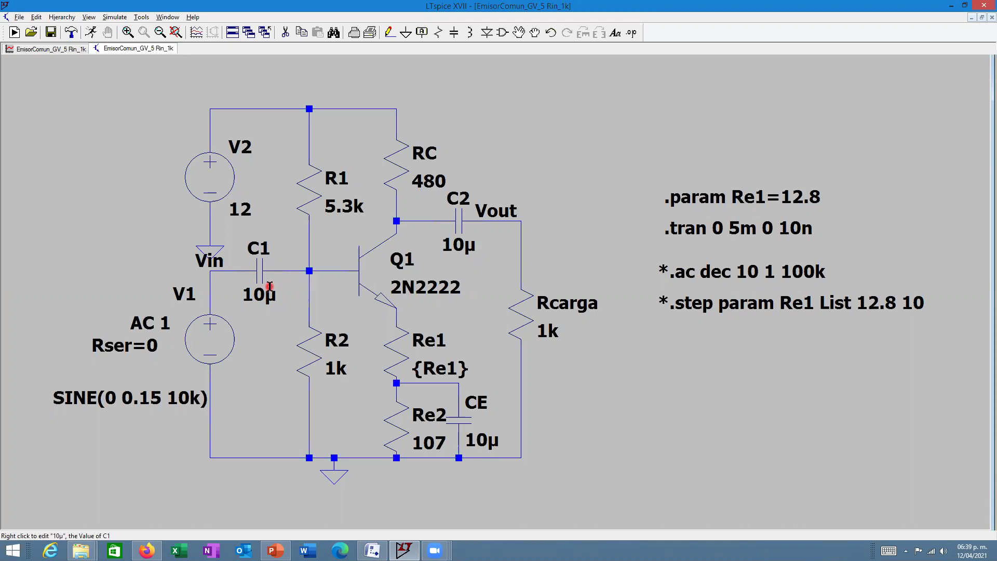
pyautogui.moveTo(163, 48); pyautogui.dragTo(47, 49)
pyautogui.hotkey('ctrl', 'Tab')
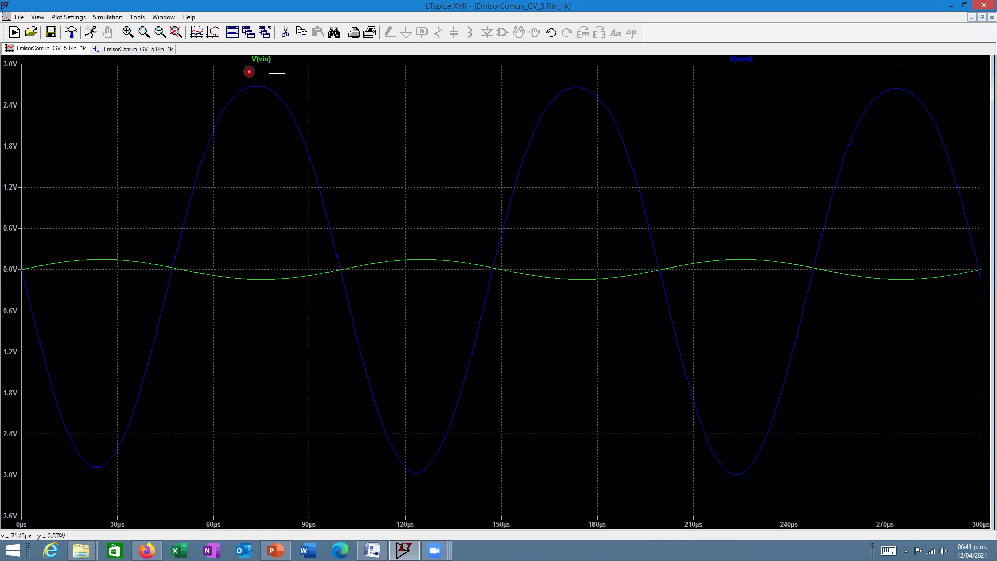
# - Sketch a pair of annotation axes over the waveform plot and label the vertical axis Ic
pyautogui.moveTo(714, 80)
pyautogui.mouseDown()
pyautogui.moveTo(711, 243)
pyautogui.moveTo(933, 204)
pyautogui.moveTo(929, 222)
pyautogui.mouseUp()
pyautogui.moveTo(713, 77)
pyautogui.mouseDown()
pyautogui.moveTo(673, 76)
pyautogui.moveTo(666, 86)
pyautogui.mouseUp()
pyautogui.moveTo(660, 86); pyautogui.dragTo(684, 85)
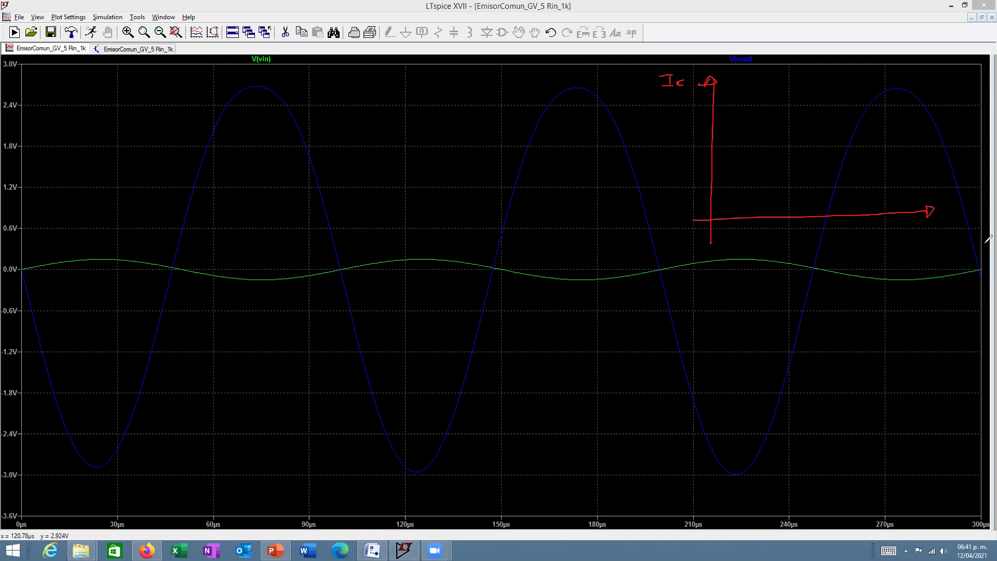
# - Draw a descending load line from ICmax on the vertical axis to VCC' on the horizontal axis, labelling that axis VCE
pyautogui.moveTo(931, 225); pyautogui.dragTo(952, 246)
pyautogui.moveTo(690, 101)
pyautogui.mouseDown()
pyautogui.moveTo(906, 225)
pyautogui.moveTo(889, 216)
pyautogui.moveTo(908, 248)
pyautogui.moveTo(905, 234)
pyautogui.mouseUp()
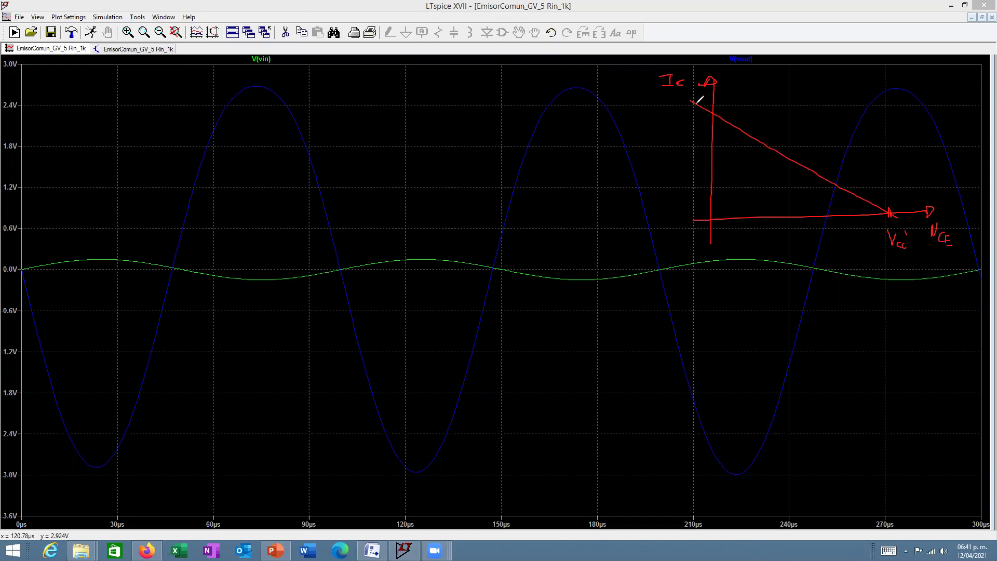
pyautogui.moveTo(708, 115); pyautogui.dragTo(719, 113)
pyautogui.moveTo(646, 110); pyautogui.dragTo(659, 109)
pyautogui.moveTo(653, 109)
pyautogui.mouseDown()
pyautogui.moveTo(653, 121)
pyautogui.moveTo(694, 125)
pyautogui.mouseUp()
pyautogui.moveTo(694, 118); pyautogui.dragTo(687, 125)
# - Mark the operating point midway along the load line, with dashed projections to the axes labelled VCC/2 and ICQ
pyautogui.moveTo(794, 162); pyautogui.dragTo(793, 215)
pyautogui.moveTo(790, 159); pyautogui.dragTo(794, 162)
pyautogui.moveTo(787, 222)
pyautogui.mouseDown()
pyautogui.moveTo(810, 233)
pyautogui.moveTo(809, 245)
pyautogui.mouseUp()
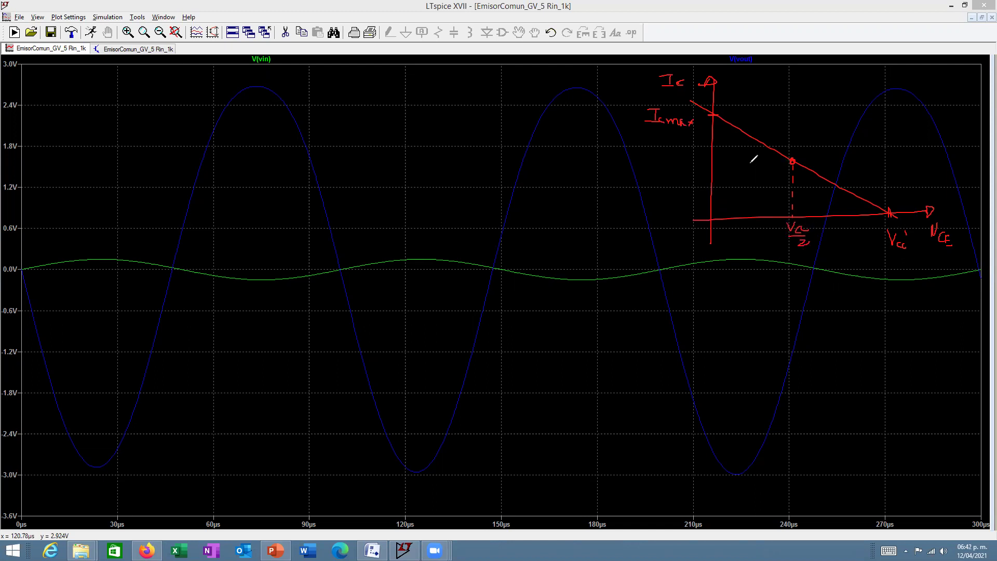
pyautogui.moveTo(725, 162); pyautogui.dragTo(791, 164)
pyautogui.moveTo(662, 154)
pyautogui.mouseDown()
pyautogui.moveTo(662, 164)
pyautogui.moveTo(665, 152)
pyautogui.moveTo(669, 165)
pyautogui.moveTo(686, 168)
pyautogui.mouseUp()
# - Draw slanted dashed guides up from the load line's ends and operating point, and sketch one input sine cycle between them
pyautogui.moveTo(796, 153); pyautogui.dragTo(825, 109)
pyautogui.moveTo(829, 101); pyautogui.dragTo(833, 95)
pyautogui.moveTo(725, 91); pyautogui.dragTo(731, 76)
pyautogui.click(736, 68)
pyautogui.moveTo(888, 207); pyautogui.dragTo(909, 163)
pyautogui.click(900, 181)
pyautogui.moveTo(915, 149); pyautogui.dragTo(918, 140)
pyautogui.click(923, 128)
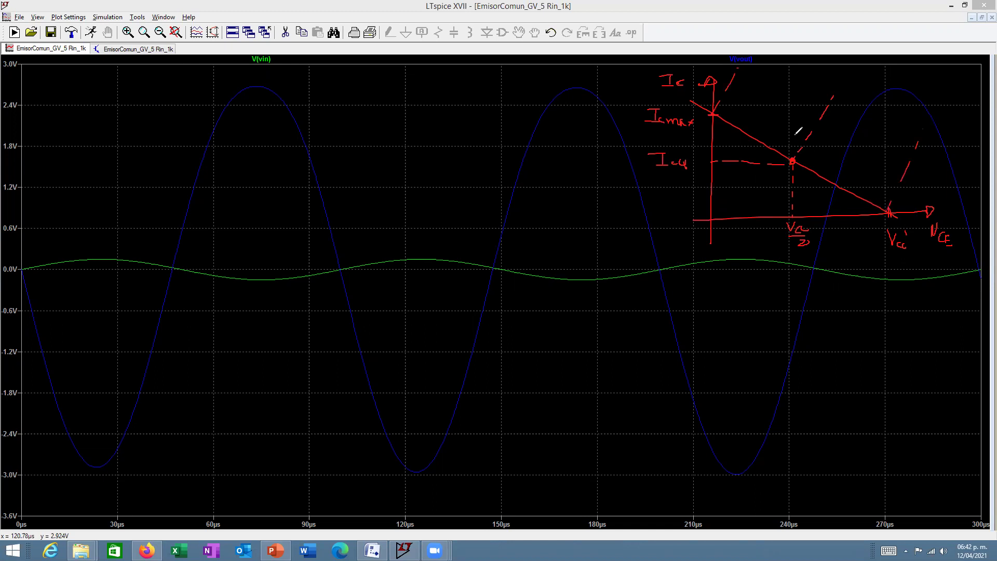
pyautogui.moveTo(792, 155)
pyautogui.mouseDown()
pyautogui.moveTo(753, 115)
pyautogui.moveTo(736, 74)
pyautogui.moveTo(912, 145)
pyautogui.moveTo(881, 98)
pyautogui.moveTo(852, 85)
pyautogui.mouseUp()
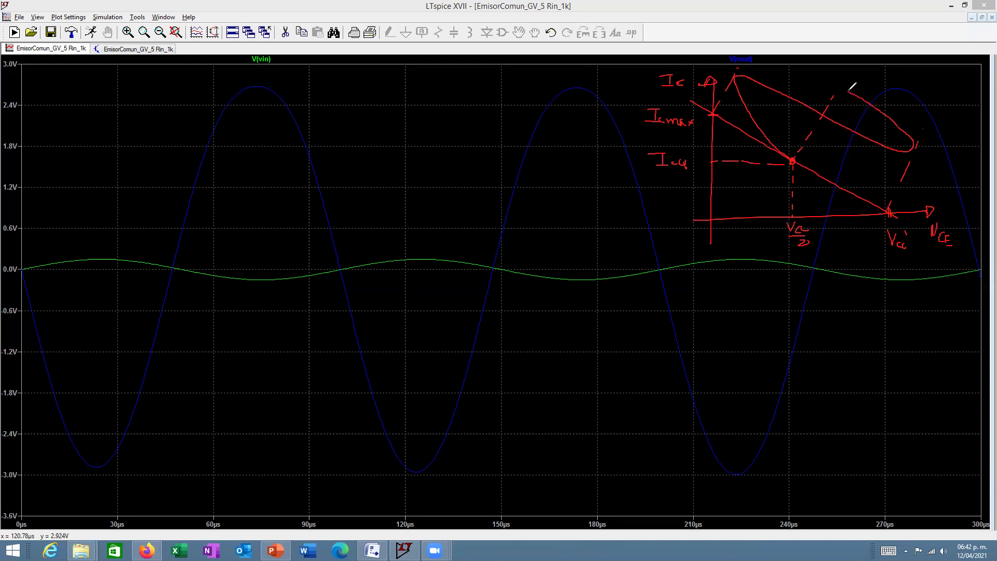
# - Extend dashed vertical guides below the VCE axis and sketch one output sine cycle swinging between them
pyautogui.moveTo(794, 248); pyautogui.dragTo(783, 338)
pyautogui.moveTo(887, 240); pyautogui.dragTo(882, 312)
pyautogui.moveTo(707, 250); pyautogui.dragTo(722, 314)
pyautogui.moveTo(791, 262); pyautogui.dragTo(793, 328)
pyautogui.moveTo(792, 256)
pyautogui.mouseDown()
pyautogui.moveTo(726, 254)
pyautogui.moveTo(715, 293)
pyautogui.moveTo(826, 311)
pyautogui.moveTo(823, 349)
pyautogui.moveTo(787, 357)
pyautogui.mouseUp()
pyautogui.moveTo(883, 335); pyautogui.dragTo(793, 357)
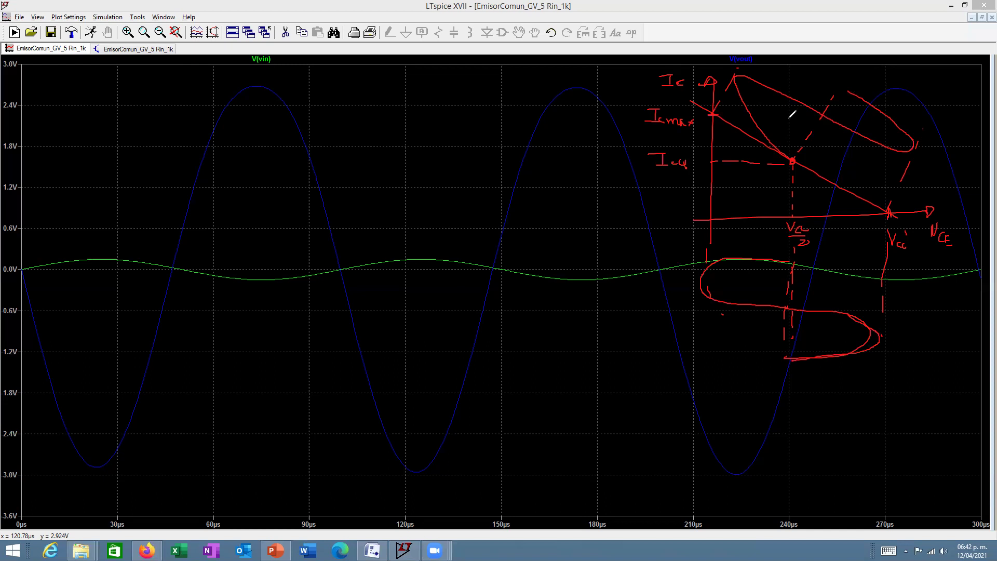
# - Tick one positive and one negative peak on each of the Vin and Vout traces
pyautogui.moveTo(438, 240); pyautogui.dragTo(418, 249)
pyautogui.moveTo(412, 452); pyautogui.dragTo(427, 434)
pyautogui.moveTo(562, 280); pyautogui.dragTo(573, 271)
pyautogui.moveTo(563, 118); pyautogui.dragTo(574, 109)
# - Annotate the sketched output cycle's two half-swings with double-headed arrows labelled 3 V and 2.5 V
pyautogui.moveTo(700, 283)
pyautogui.mouseDown()
pyautogui.moveTo(778, 282)
pyautogui.moveTo(721, 287)
pyautogui.moveTo(756, 271)
pyautogui.mouseUp()
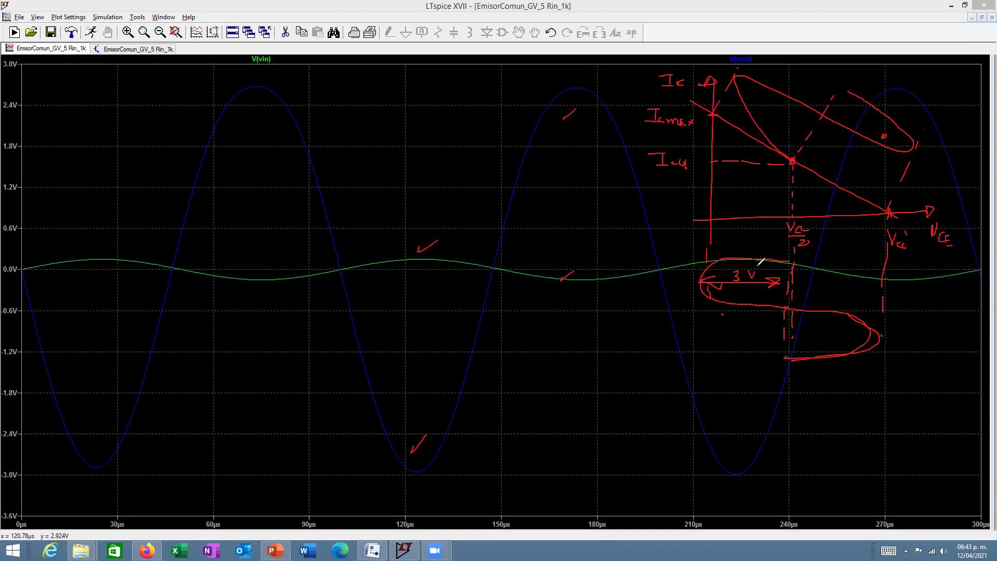
pyautogui.moveTo(797, 335); pyautogui.dragTo(856, 335)
pyautogui.moveTo(854, 328)
pyautogui.mouseDown()
pyautogui.moveTo(862, 335)
pyautogui.moveTo(805, 340)
pyautogui.mouseUp()
pyautogui.moveTo(813, 326); pyautogui.dragTo(821, 331)
pyautogui.moveTo(780, 152); pyautogui.dragTo(782, 154)
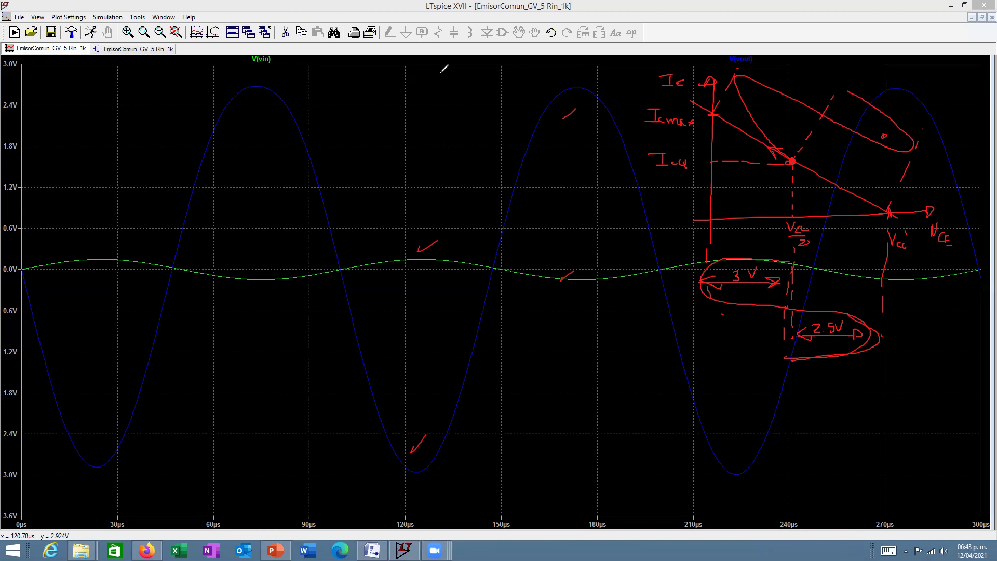
# - Set source V1's value to SINE(0 1 10k) on the schematic and rerun the transient simulation
pyautogui.click(361, 140)
pyautogui.click(108, 48)
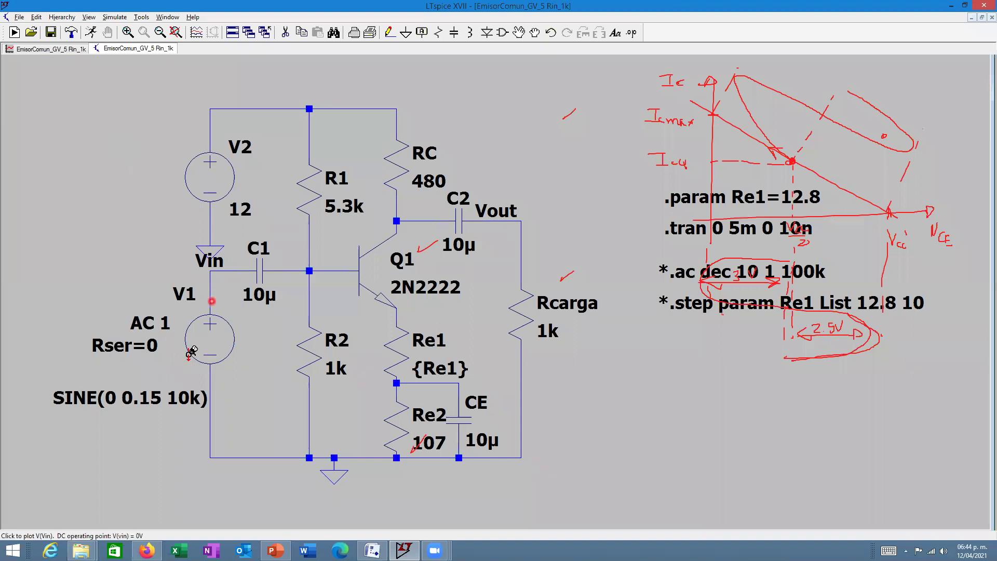
pyautogui.rightClick(156, 397)
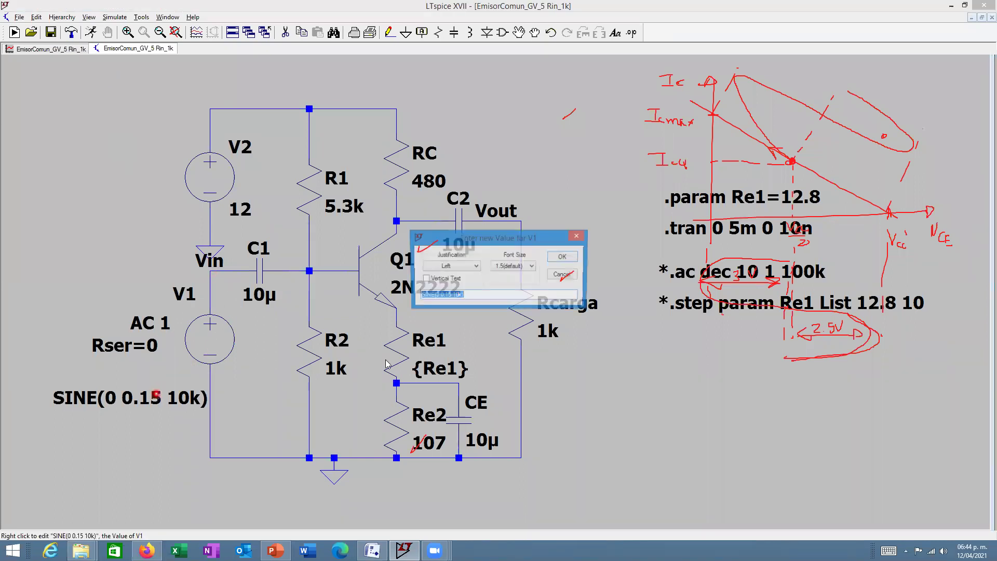
pyautogui.click(451, 295)
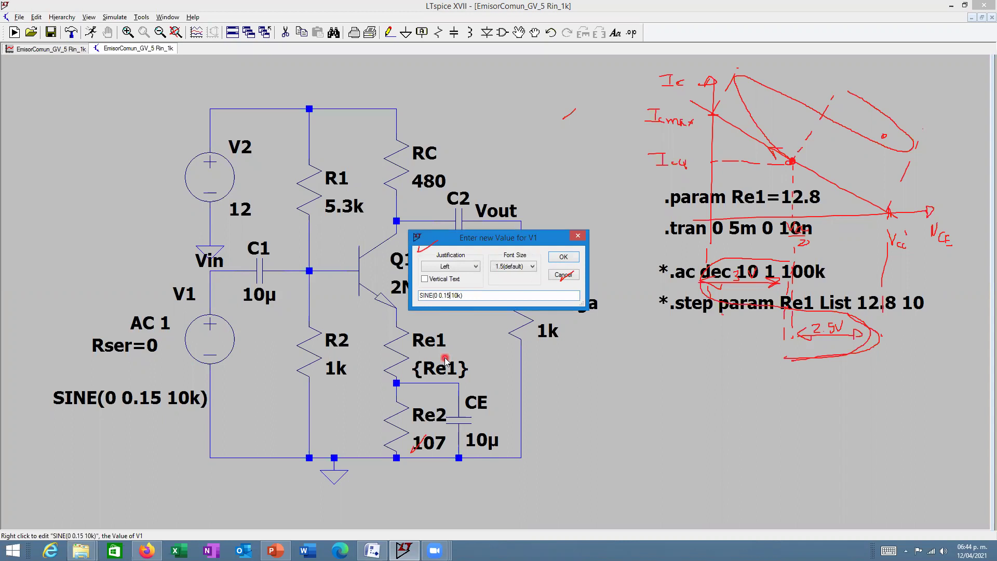
pyautogui.press('BackSpace')
pyautogui.press('BackSpace')
pyautogui.click(563, 256)
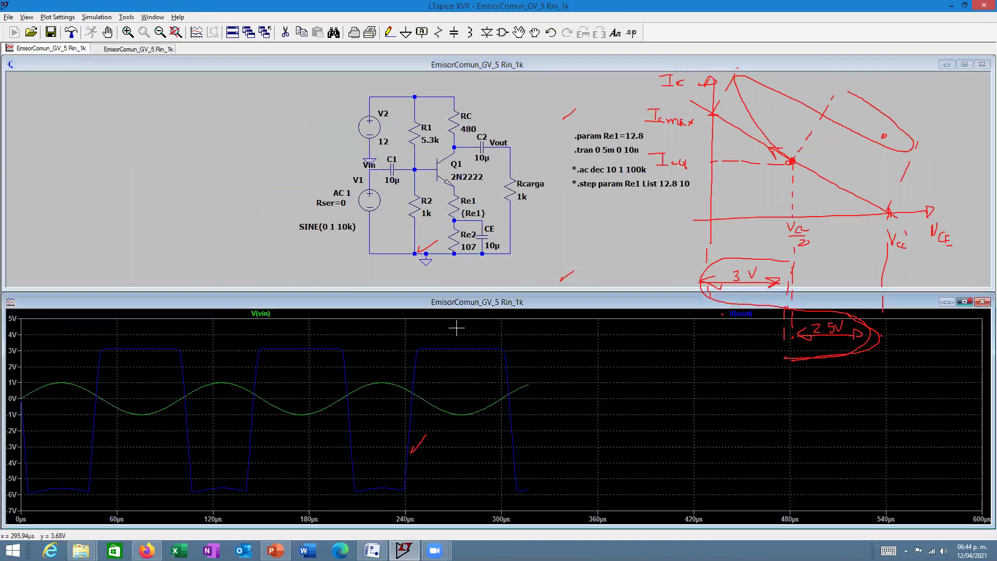
# - Attach a cursor to V(vout), measure its clipped upper and lower levels, and close the cursor readout
pyautogui.click(449, 331)
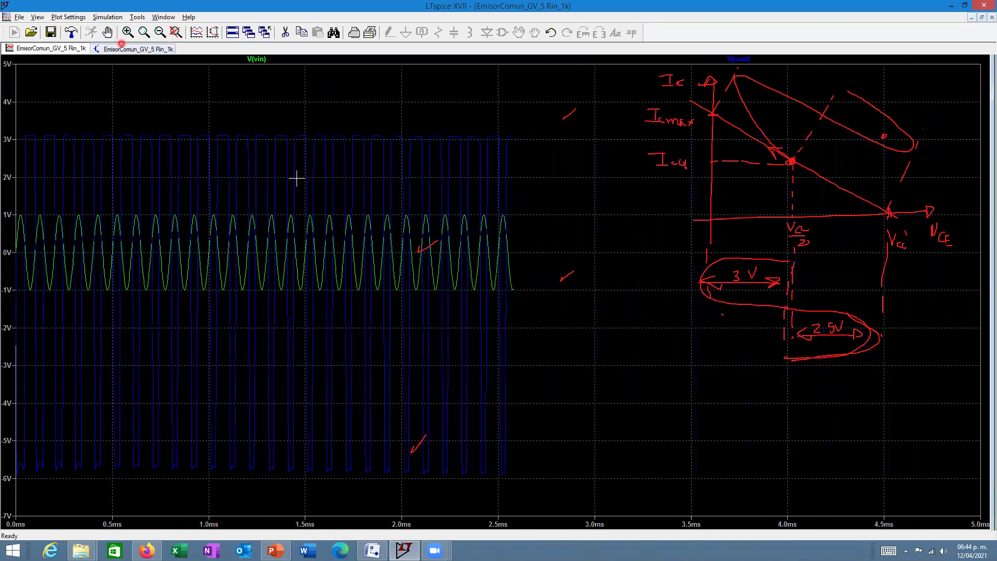
pyautogui.moveTo(253, 74); pyautogui.dragTo(9, 498)
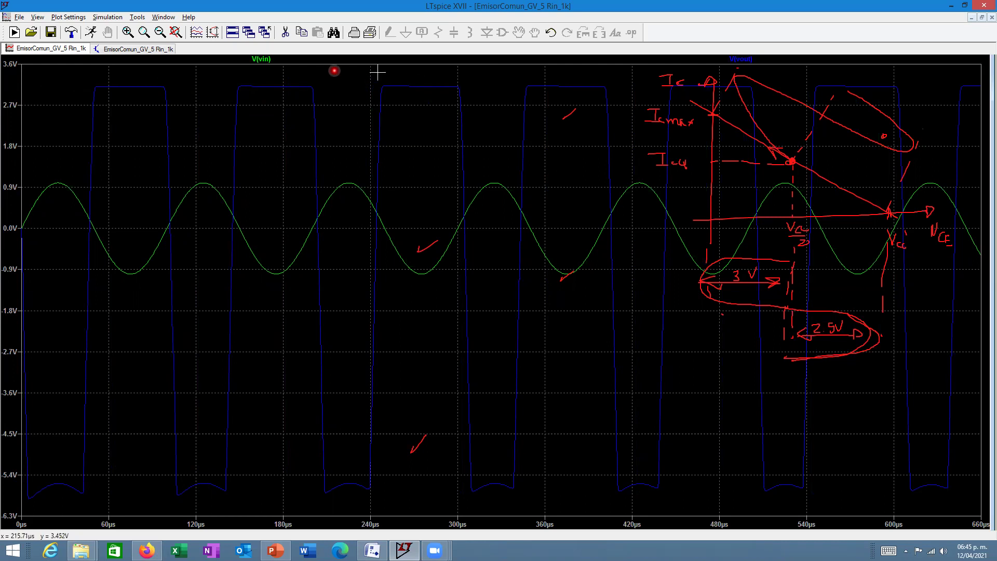
pyautogui.click(741, 59)
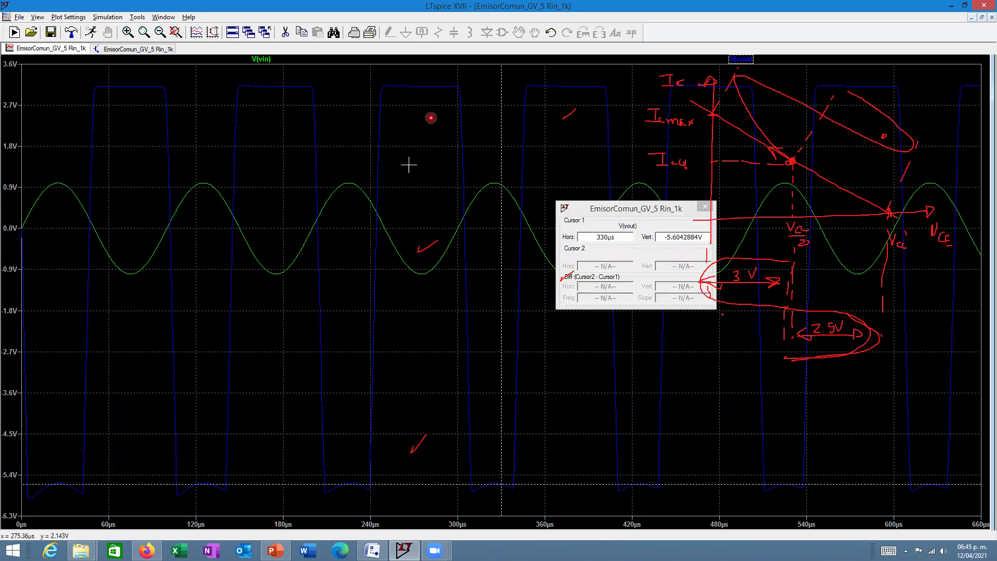
pyautogui.moveTo(501, 114); pyautogui.dragTo(416, 83)
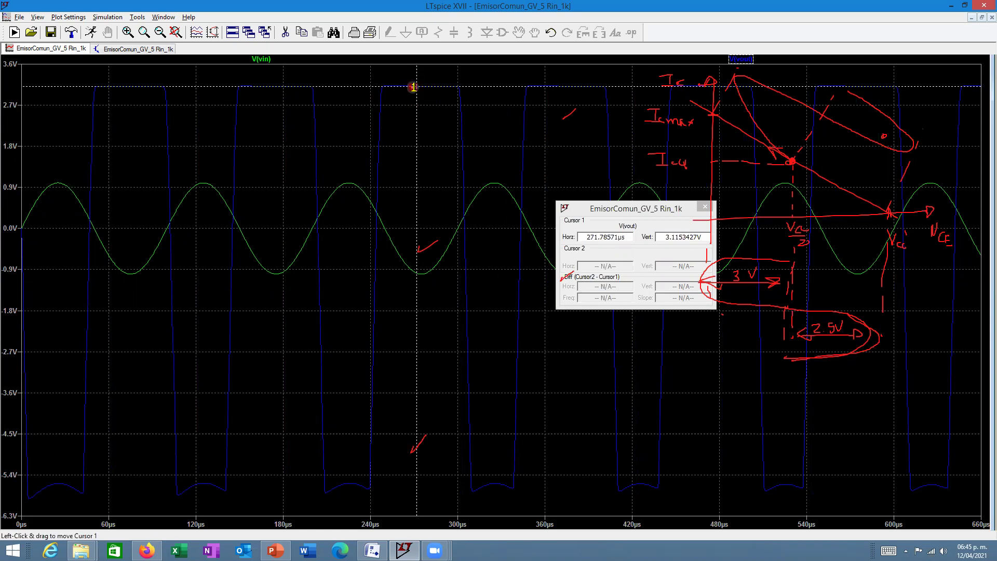
pyautogui.moveTo(416, 84); pyautogui.dragTo(496, 467)
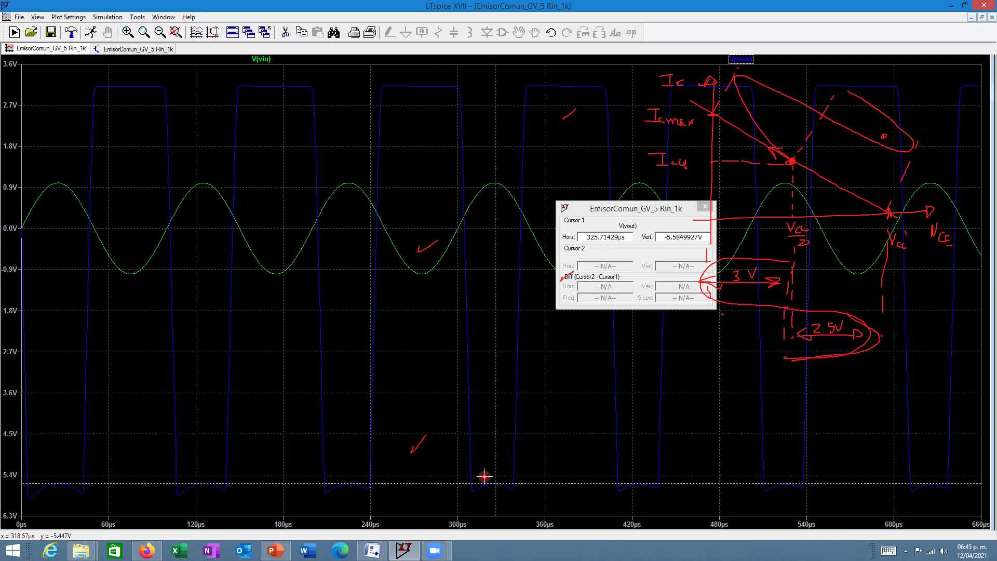
pyautogui.click(704, 208)
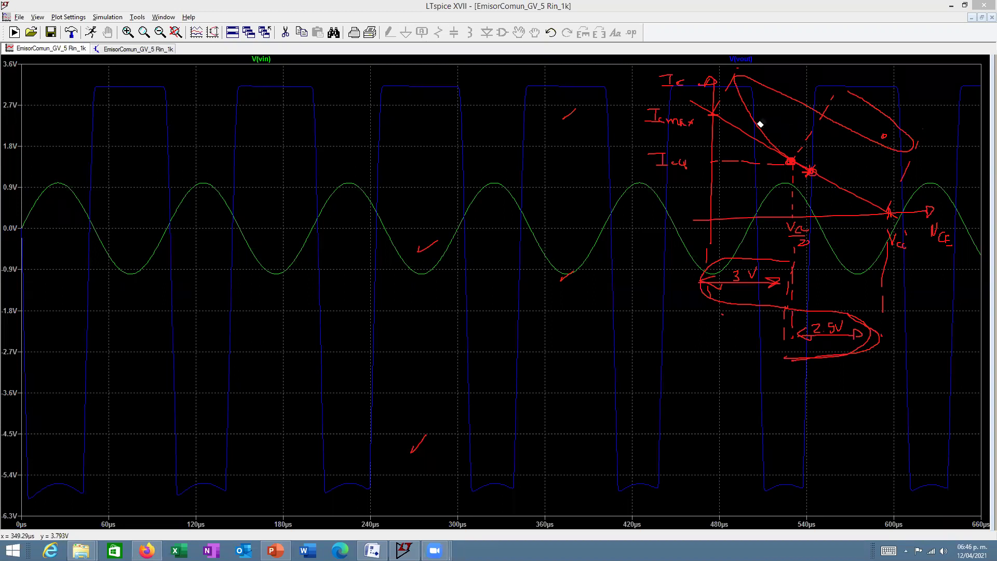
# - Erase the sketched input and output sine curves from the load-line annotation, keeping the axes and voltage labels
pyautogui.click(798, 98)
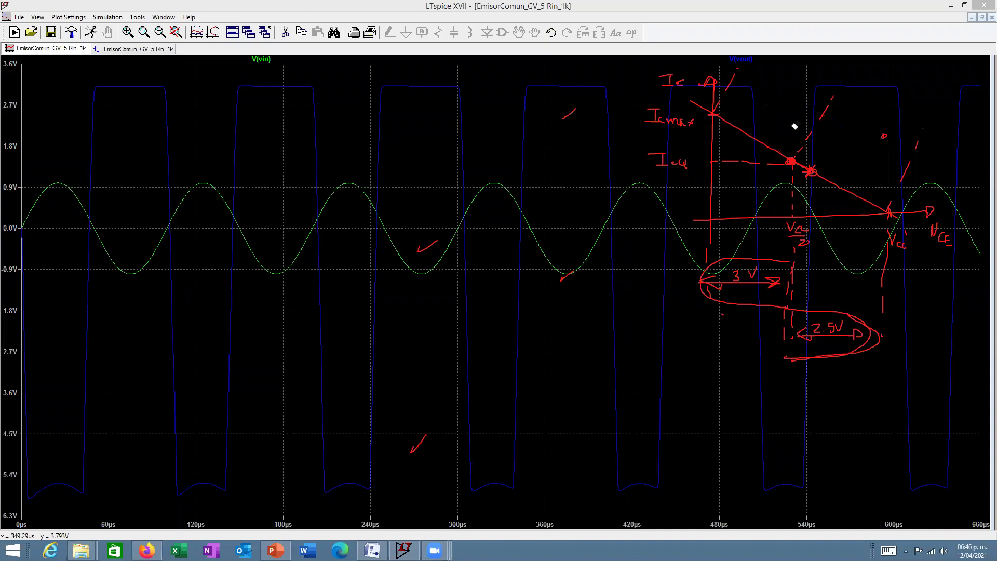
pyautogui.click(769, 259)
pyautogui.click(814, 309)
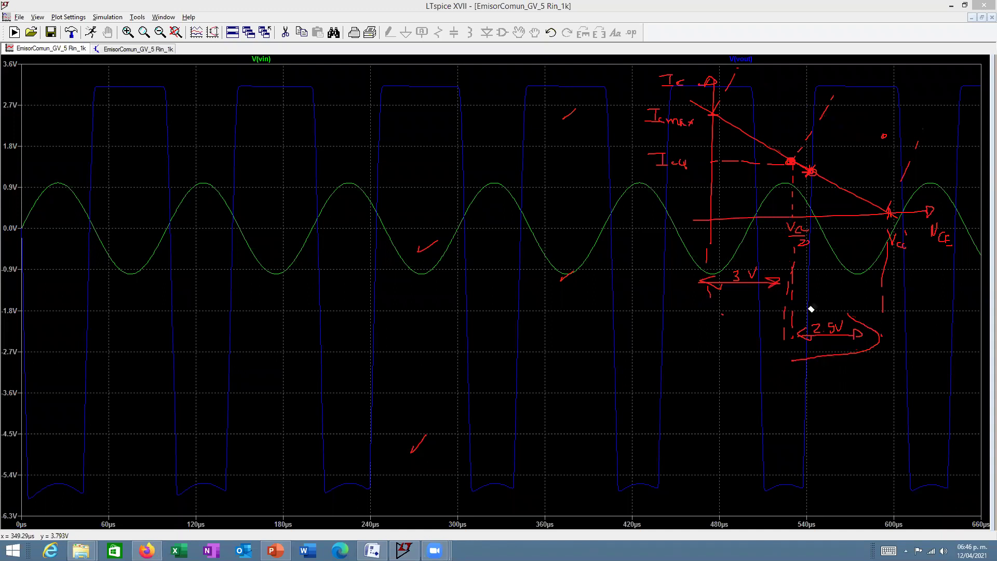
pyautogui.click(818, 355)
# - Draw a dashed guide up from the shifted operating point and resketch the input sine cycle centred on it
pyautogui.moveTo(821, 156); pyautogui.dragTo(826, 148)
pyautogui.moveTo(830, 140); pyautogui.dragTo(848, 117)
pyautogui.moveTo(852, 109); pyautogui.dragTo(865, 96)
pyautogui.moveTo(813, 167)
pyautogui.mouseDown()
pyautogui.moveTo(760, 121)
pyautogui.moveTo(738, 72)
pyautogui.moveTo(853, 117)
pyautogui.mouseUp()
pyautogui.moveTo(884, 212); pyautogui.dragTo(928, 125)
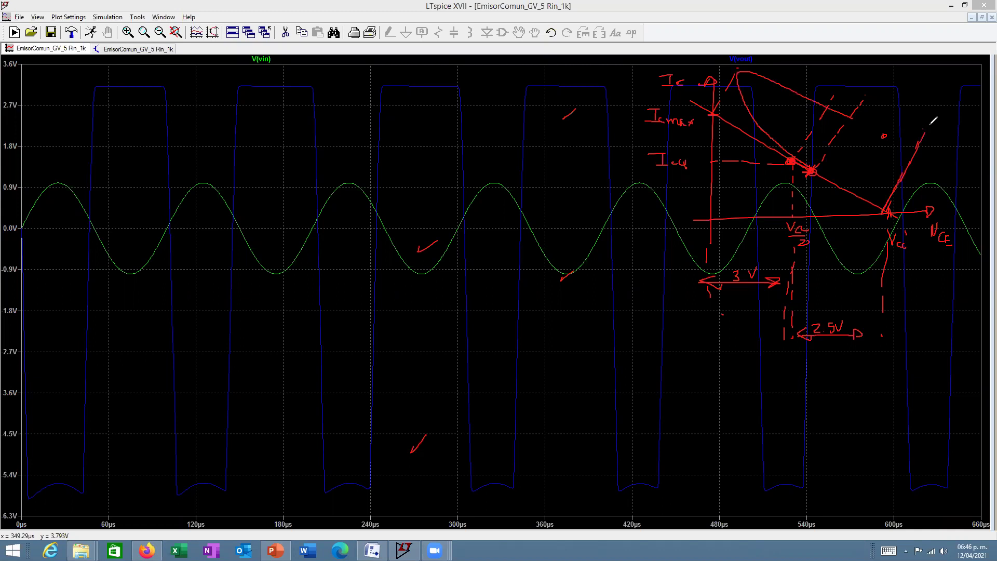
pyautogui.moveTo(854, 117)
pyautogui.mouseDown()
pyautogui.moveTo(919, 136)
pyautogui.moveTo(927, 128)
pyautogui.moveTo(881, 89)
pyautogui.mouseUp()
# - Project the shifted operating point below the VCE axis, resketch the output cycle around it and mark both half-swings with arrows
pyautogui.moveTo(790, 291)
pyautogui.mouseDown()
pyautogui.moveTo(710, 293)
pyautogui.moveTo(788, 325)
pyautogui.mouseUp()
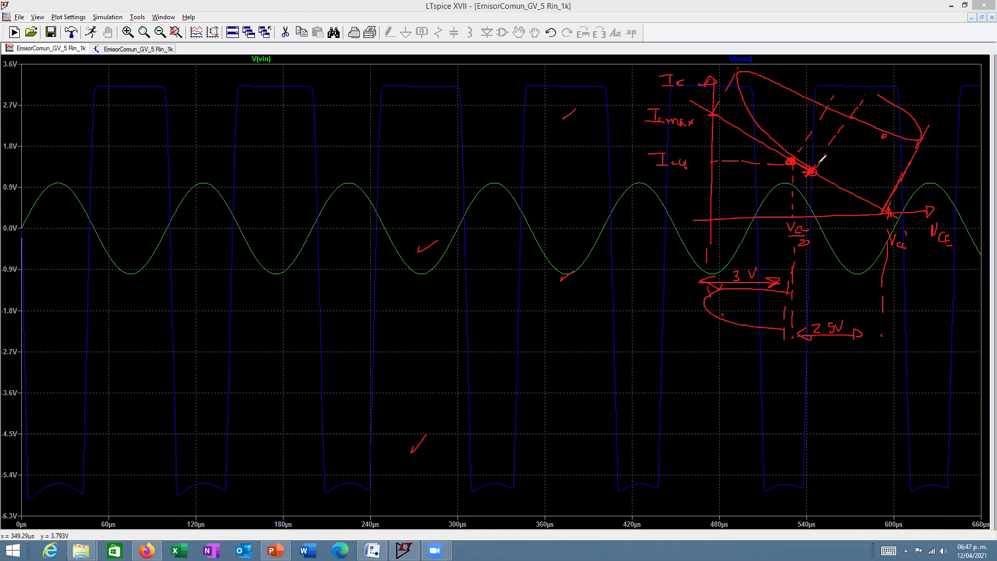
pyautogui.moveTo(817, 183); pyautogui.dragTo(809, 341)
pyautogui.moveTo(806, 292); pyautogui.dragTo(778, 287)
pyautogui.moveTo(780, 322); pyautogui.dragTo(810, 329)
pyautogui.moveTo(854, 332)
pyautogui.mouseDown()
pyautogui.moveTo(869, 335)
pyautogui.moveTo(875, 353)
pyautogui.moveTo(808, 370)
pyautogui.moveTo(865, 359)
pyautogui.moveTo(816, 358)
pyautogui.mouseUp()
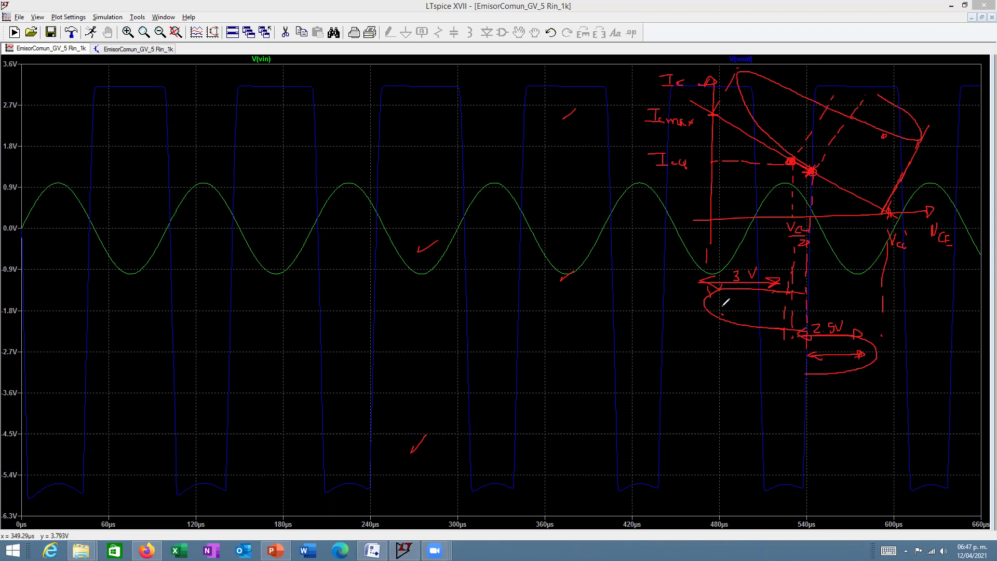
pyautogui.moveTo(710, 303); pyautogui.dragTo(806, 307)
pyautogui.moveTo(798, 300); pyautogui.dragTo(806, 307)
pyautogui.moveTo(718, 297); pyautogui.dragTo(732, 310)
# - Clear the load-line sketch and mark the Vout trace's upper and lower clipping levels and the 0 V baseline
pyautogui.press('e')
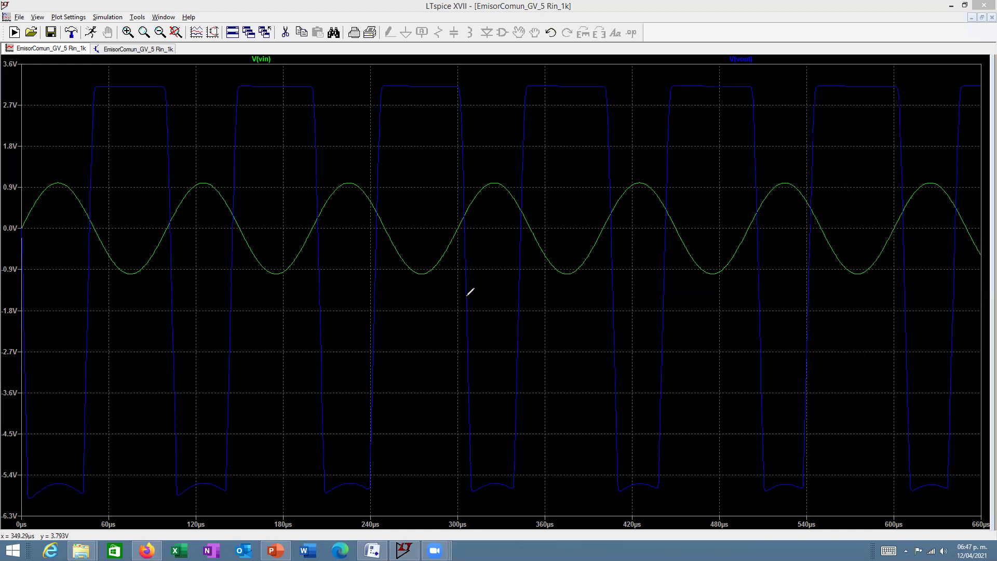
pyautogui.moveTo(241, 83); pyautogui.dragTo(307, 89)
pyautogui.moveTo(240, 84); pyautogui.dragTo(308, 88)
pyautogui.moveTo(318, 486); pyautogui.dragTo(373, 487)
pyautogui.moveTo(21, 228); pyautogui.dragTo(551, 229)
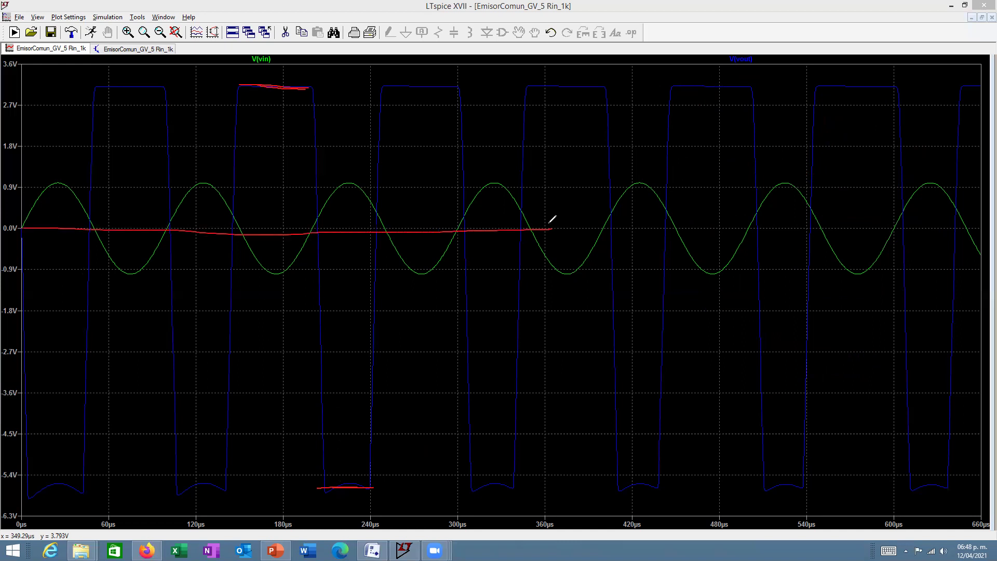
# - Draw double-headed arrows from the 0 V baseline to the upper and lower clipping levels, and clear all annotations
pyautogui.moveTo(337, 92)
pyautogui.mouseDown()
pyautogui.moveTo(350, 195)
pyautogui.moveTo(340, 213)
pyautogui.moveTo(354, 218)
pyautogui.mouseUp()
pyautogui.moveTo(328, 104); pyautogui.dragTo(348, 96)
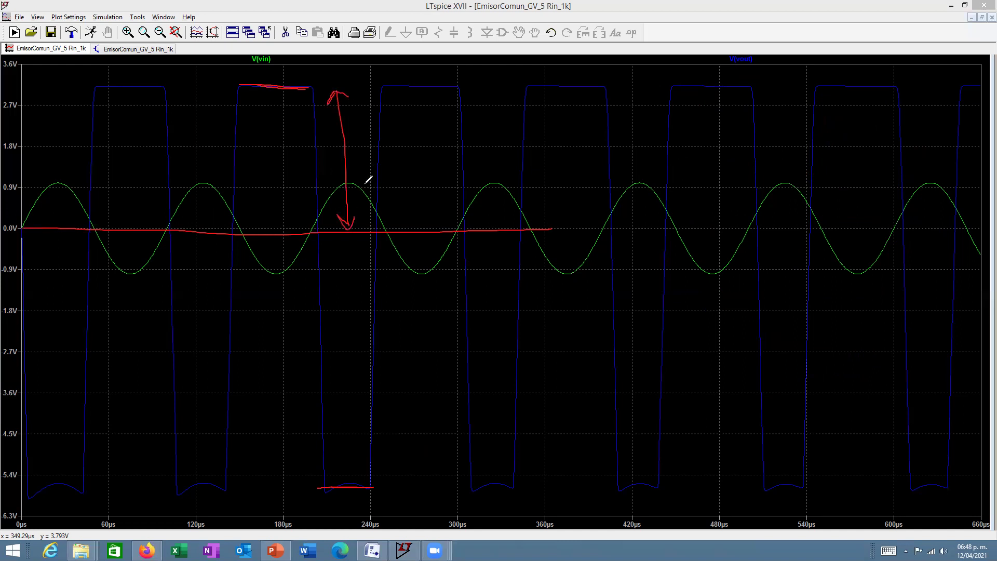
pyautogui.moveTo(396, 240); pyautogui.dragTo(419, 469)
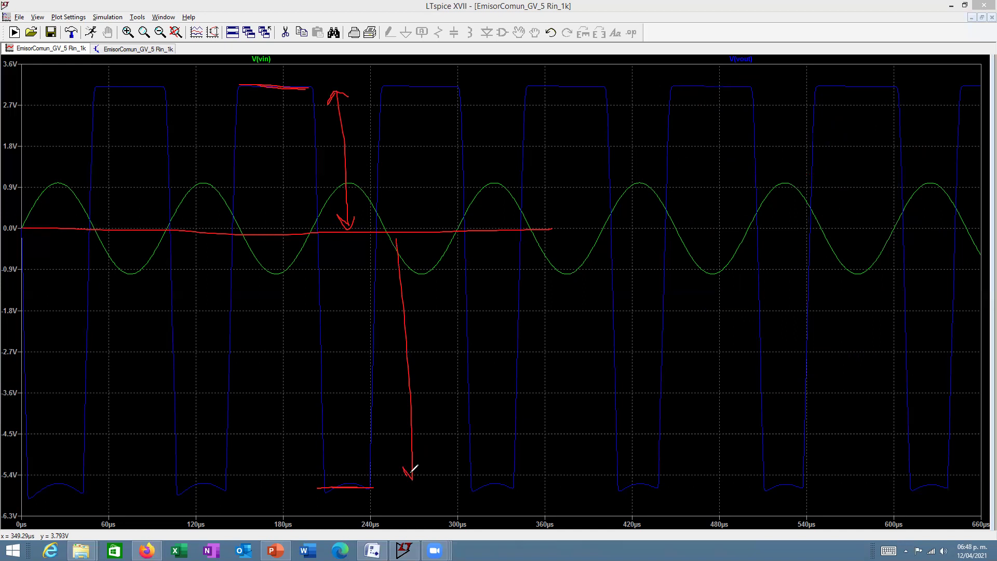
pyautogui.moveTo(394, 237); pyautogui.dragTo(415, 261)
pyautogui.press('Escape')
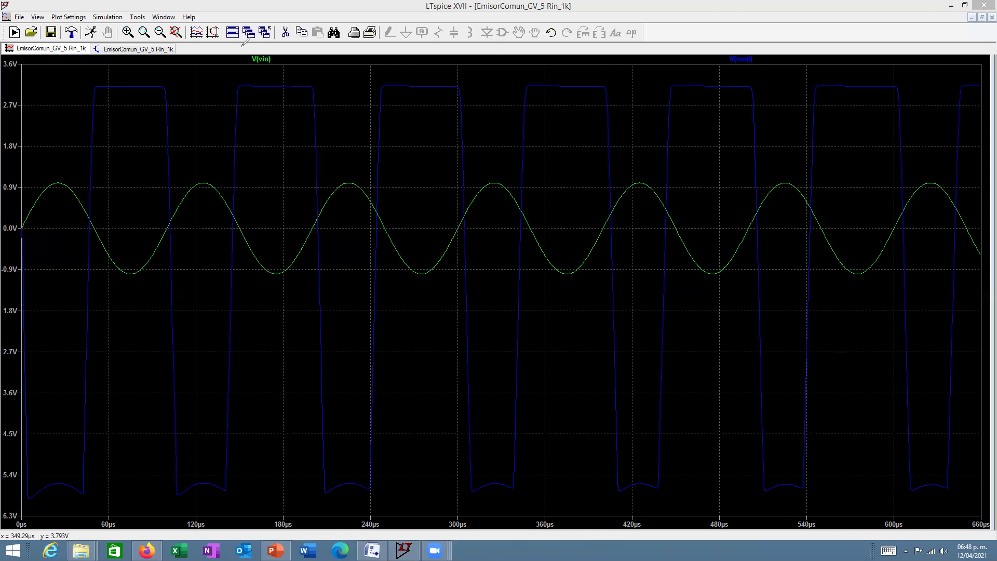
# - Set source V1's value to SINE(0 0.15 10k), rerun the transient simulation and maximise the waveform plot
pyautogui.click(121, 48)
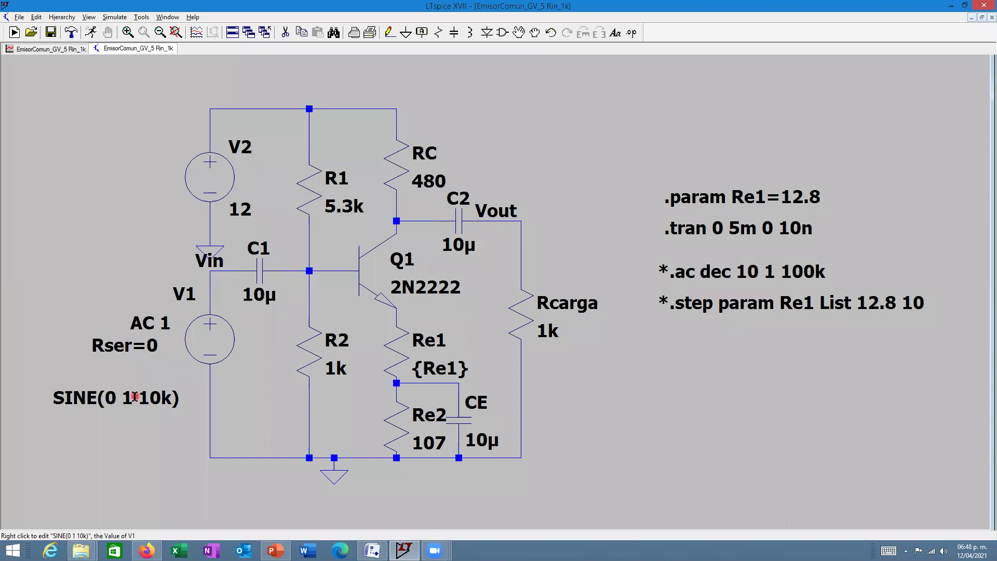
pyautogui.rightClick(136, 398)
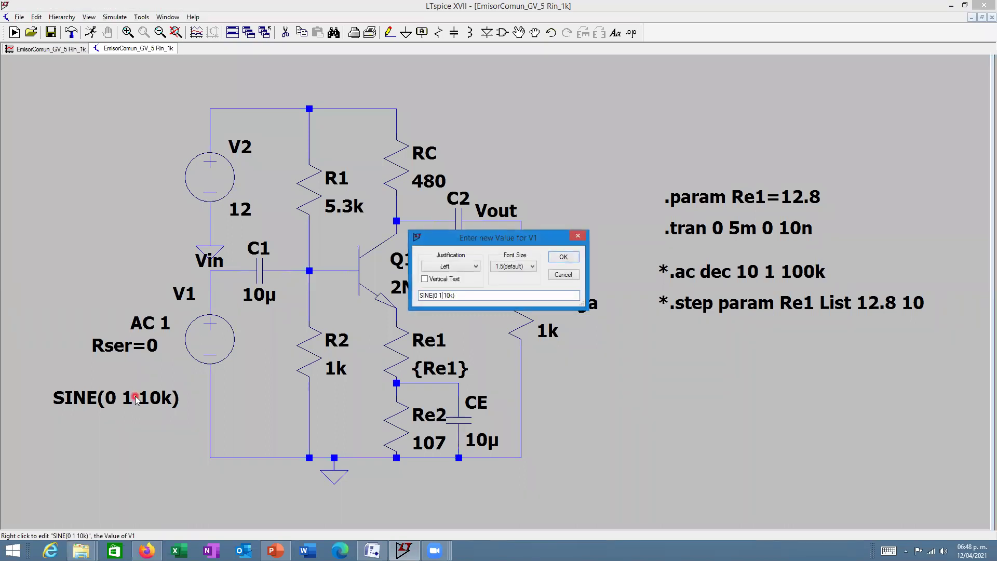
pyautogui.press('BackSpace')
pyautogui.write('0.15')
pyautogui.click(563, 257)
pyautogui.click(91, 33)
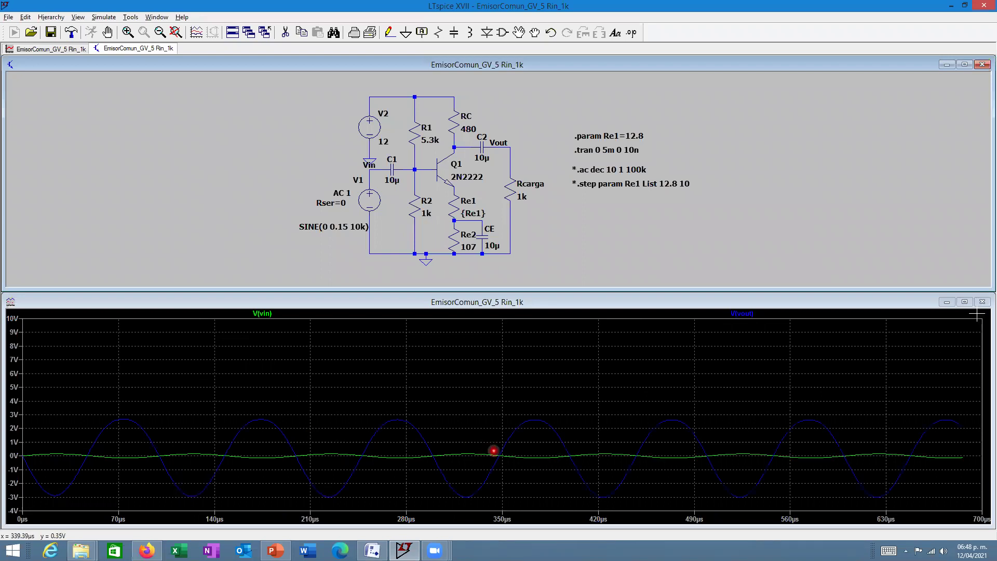
pyautogui.click(485, 313)
pyautogui.doubleClick(486, 301)
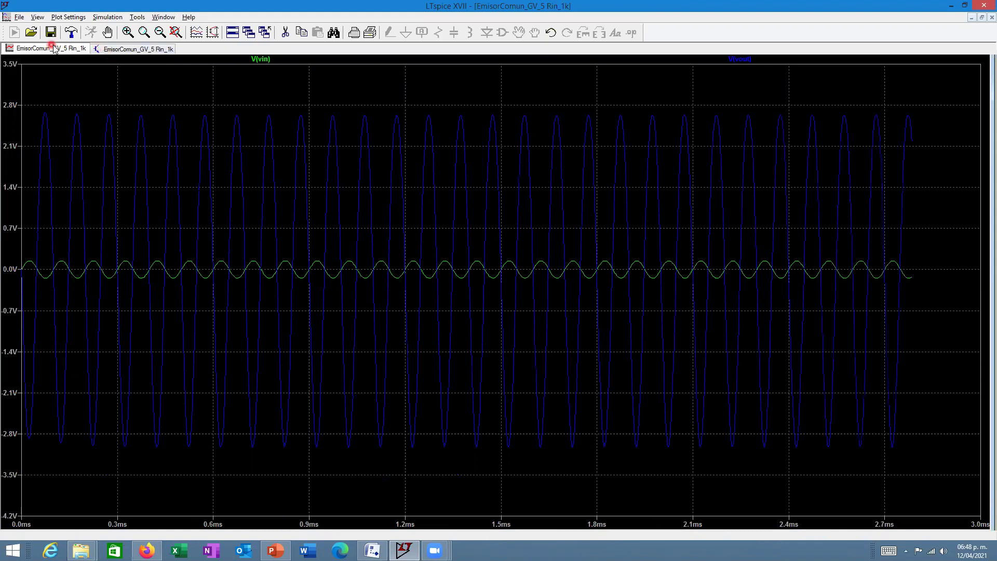
# - Activate the schematic's .ac dec 10 1 100k directive by removing its leading comment asterisk
pyautogui.click(106, 49)
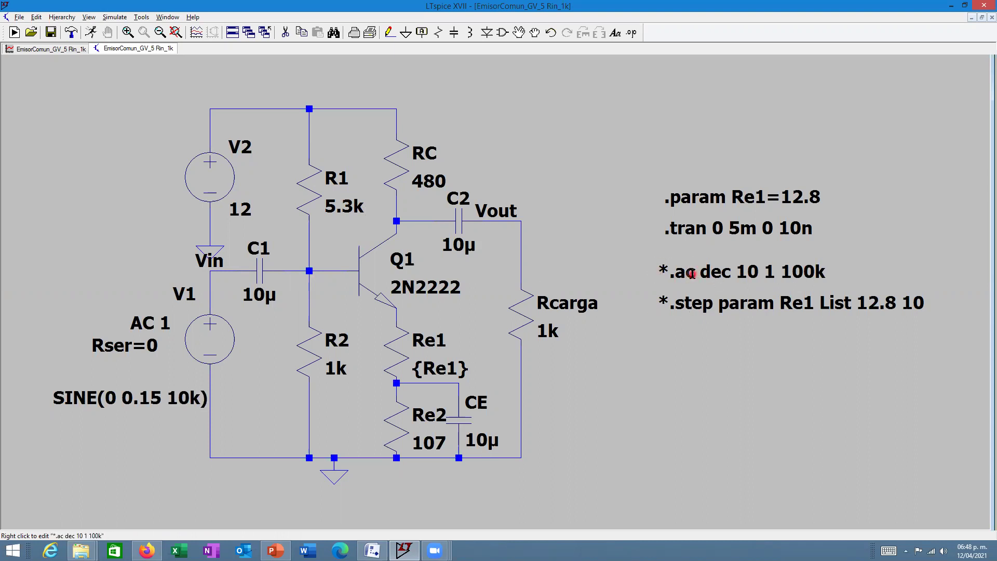
pyautogui.rightClick(704, 269)
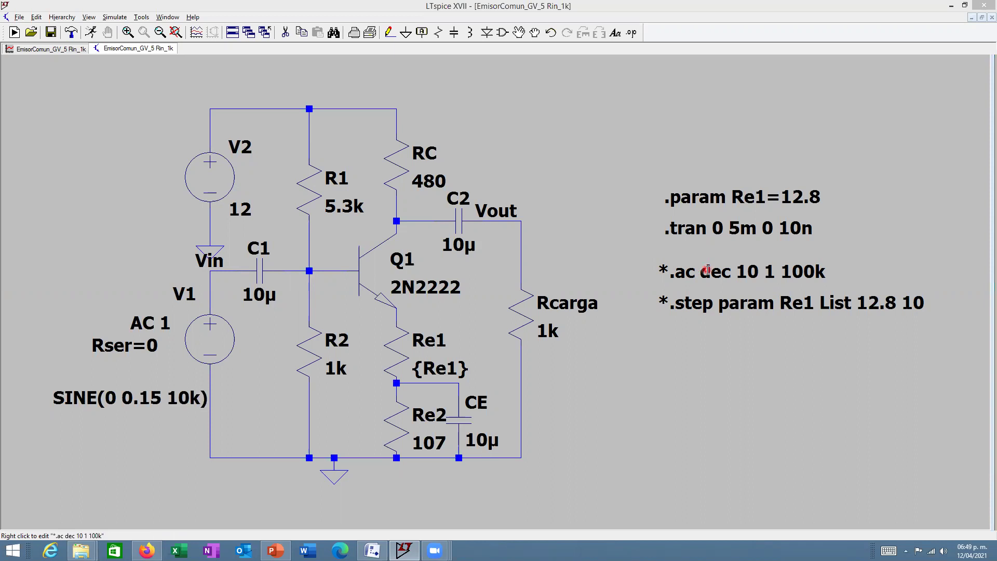
pyautogui.click(707, 269)
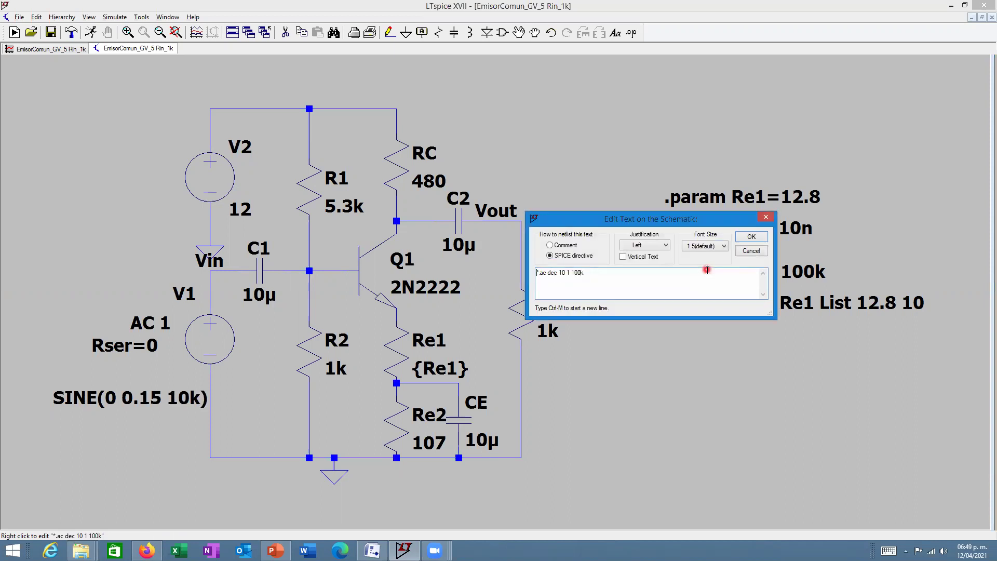
pyautogui.press('BackSpace')
pyautogui.click(752, 236)
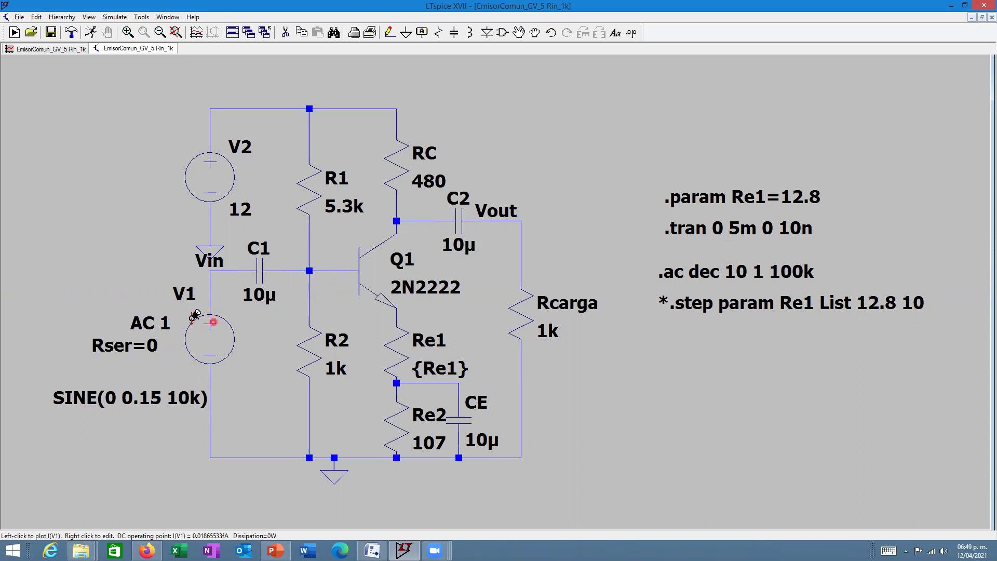
# - Check the small-signal AC amplitude of source V1 in its settings and close them without changing anything
pyautogui.rightClick(211, 333)
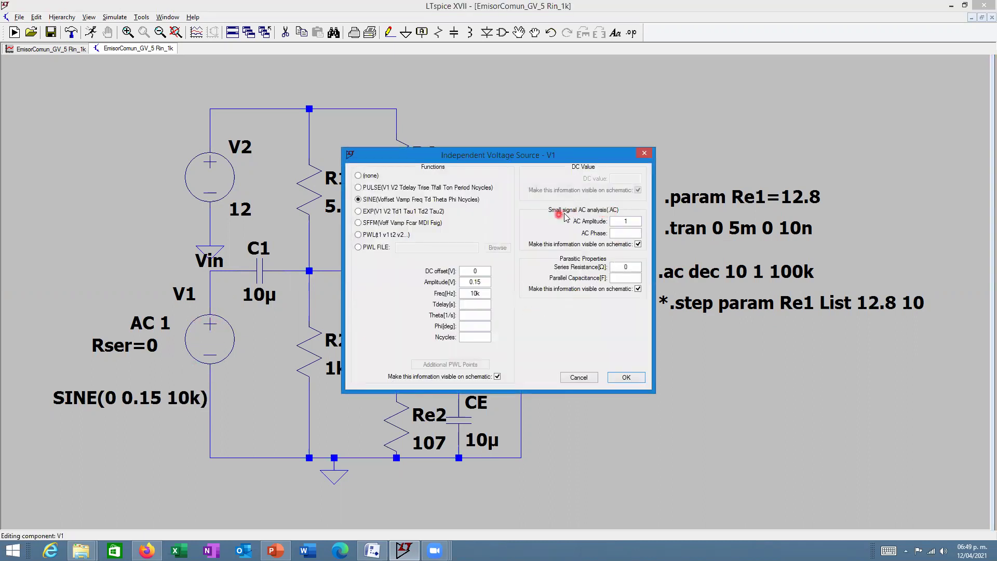
pyautogui.doubleClick(625, 221)
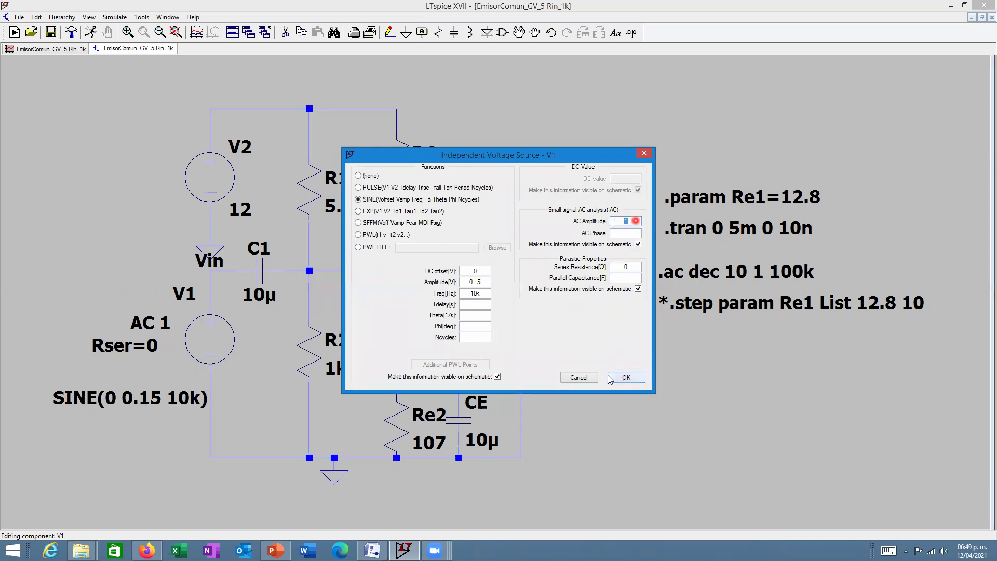
pyautogui.click(623, 378)
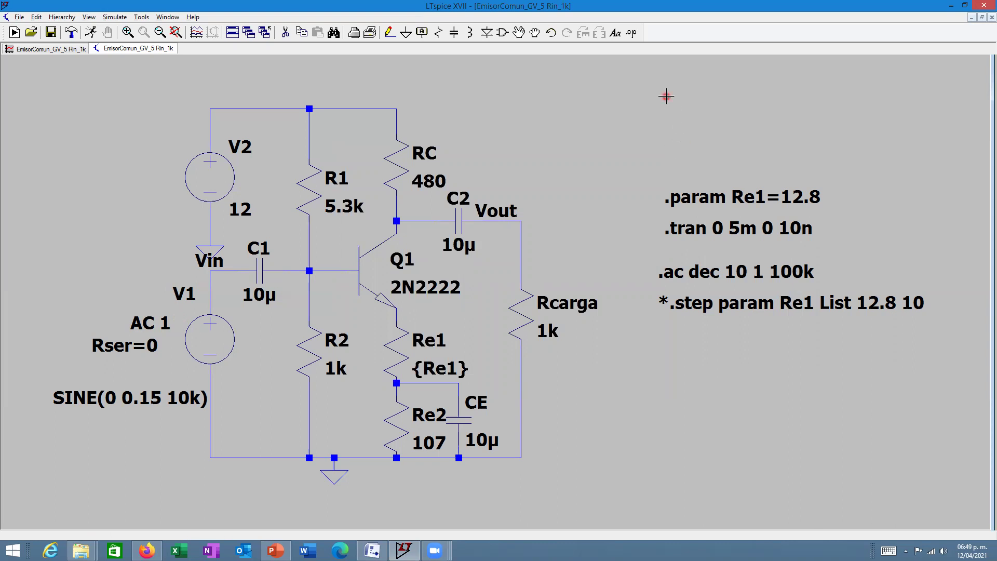
# - Write the voltage gain formula V = Vo/Vin above the schematic, circle the Vout label and begin a second fraction with Vo
pyautogui.moveTo(577, 73)
pyautogui.mouseDown()
pyautogui.moveTo(537, 89)
pyautogui.moveTo(552, 115)
pyautogui.moveTo(601, 105)
pyautogui.mouseUp()
pyautogui.moveTo(620, 65)
pyautogui.mouseDown()
pyautogui.moveTo(624, 83)
pyautogui.moveTo(630, 64)
pyautogui.moveTo(642, 75)
pyautogui.moveTo(635, 108)
pyautogui.moveTo(657, 121)
pyautogui.mouseUp()
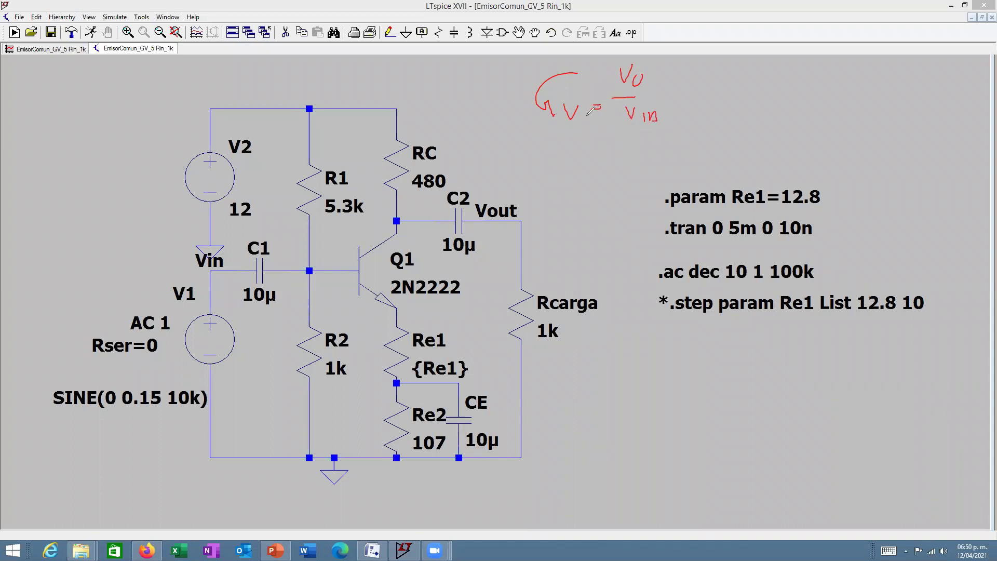
pyautogui.moveTo(629, 97); pyautogui.dragTo(653, 97)
pyautogui.moveTo(490, 189)
pyautogui.mouseDown()
pyautogui.moveTo(484, 228)
pyautogui.moveTo(521, 195)
pyautogui.mouseUp()
pyautogui.moveTo(674, 72); pyautogui.dragTo(693, 62)
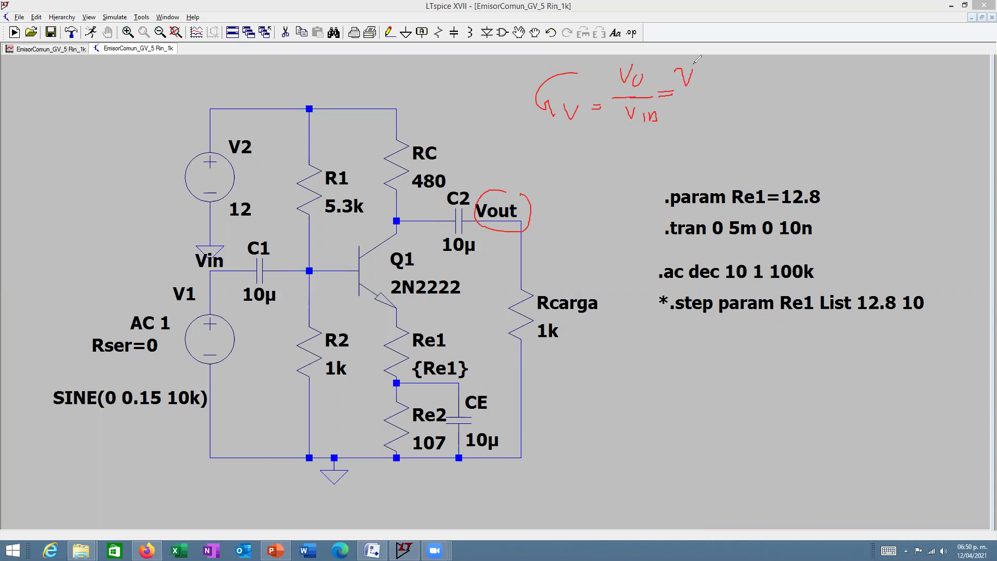
pyautogui.moveTo(678, 95); pyautogui.dragTo(711, 94)
# - Draw an arrow from Vin in the gain formula to V1's AC 1 label, complete the second fraction and clear all annotations
pyautogui.moveTo(626, 113)
pyautogui.mouseDown()
pyautogui.moveTo(207, 323)
pyautogui.moveTo(174, 311)
pyautogui.moveTo(183, 308)
pyautogui.mouseUp()
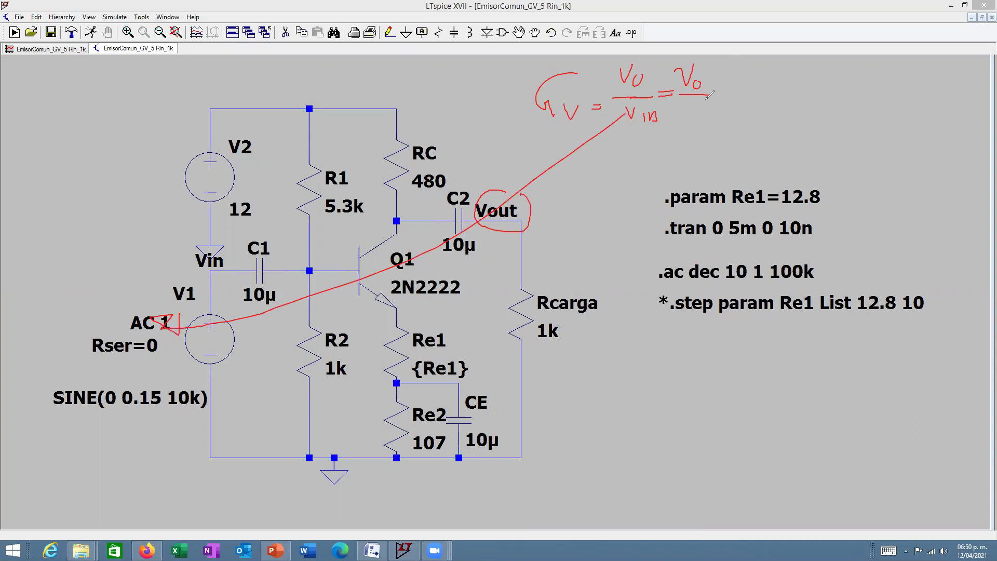
pyautogui.moveTo(696, 104); pyautogui.dragTo(695, 111)
pyautogui.moveTo(678, 112); pyautogui.dragTo(709, 111)
pyautogui.press('e')
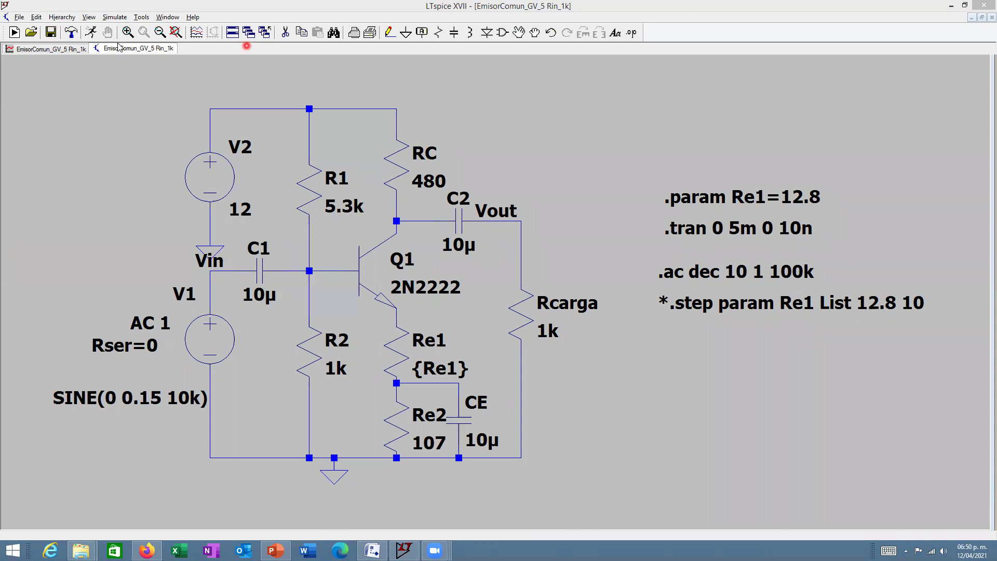
# - Run the .ac dec 10 1 100k analysis and maximise its frequency response plot
pyautogui.click(14, 33)
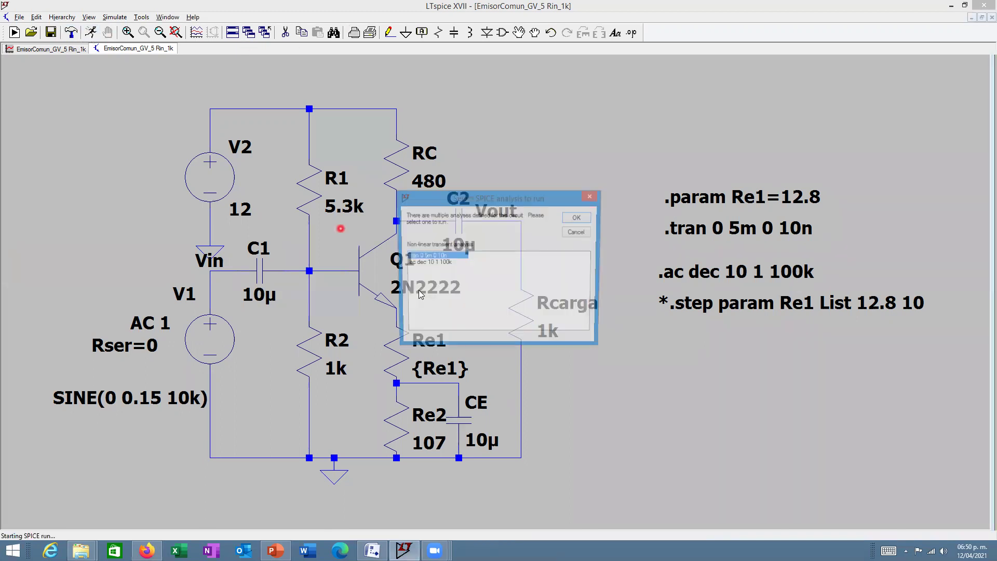
pyautogui.click(426, 263)
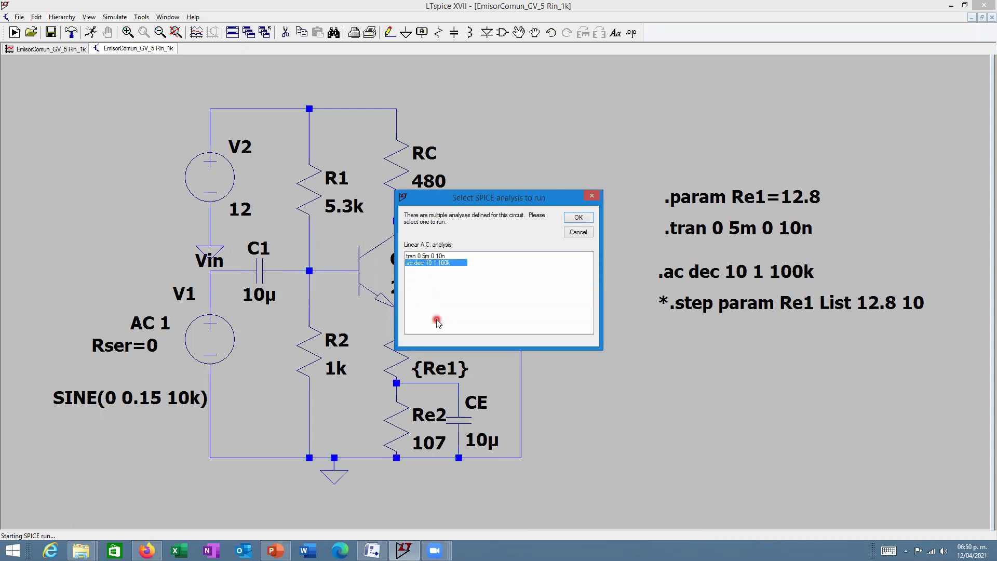
pyautogui.click(576, 217)
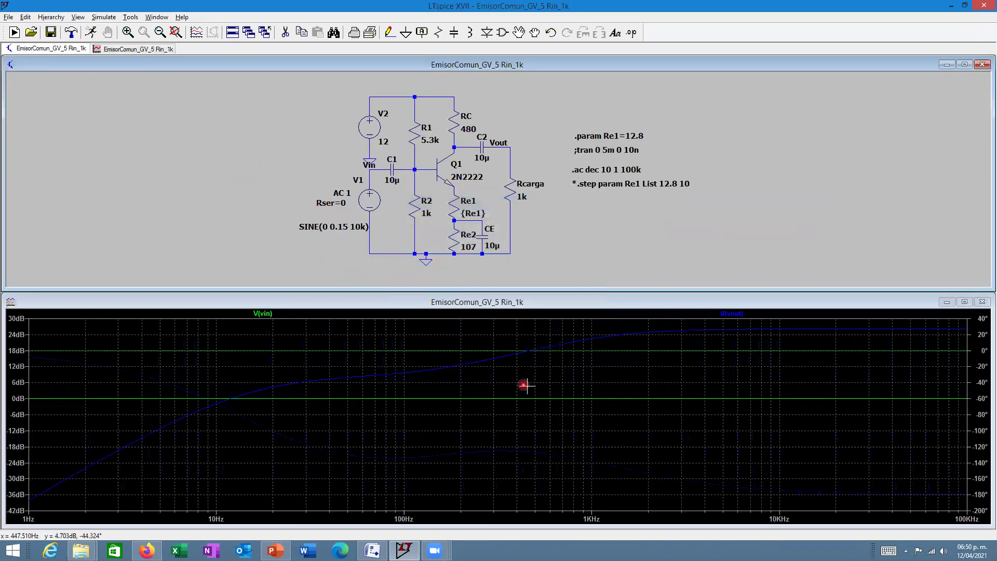
pyautogui.click(964, 301)
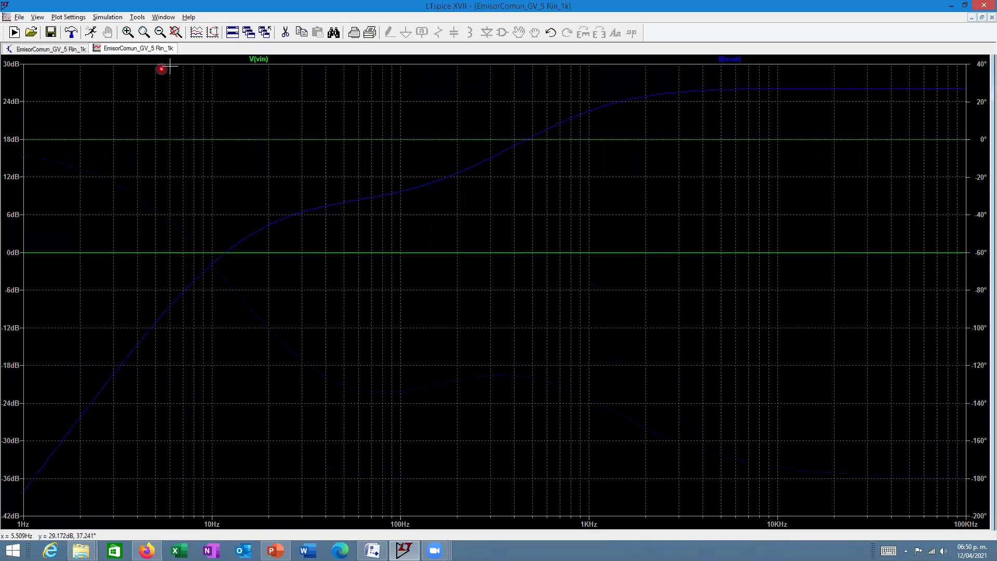
# - Delete the V(vin) trace from the frequency response plot and return to the schematic
pyautogui.press('Delete')
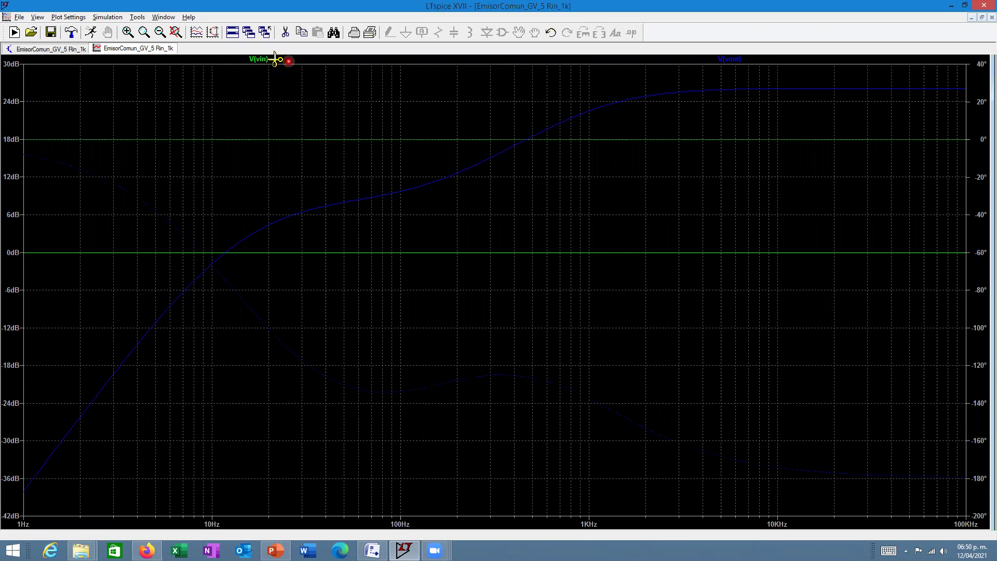
pyautogui.click(272, 83)
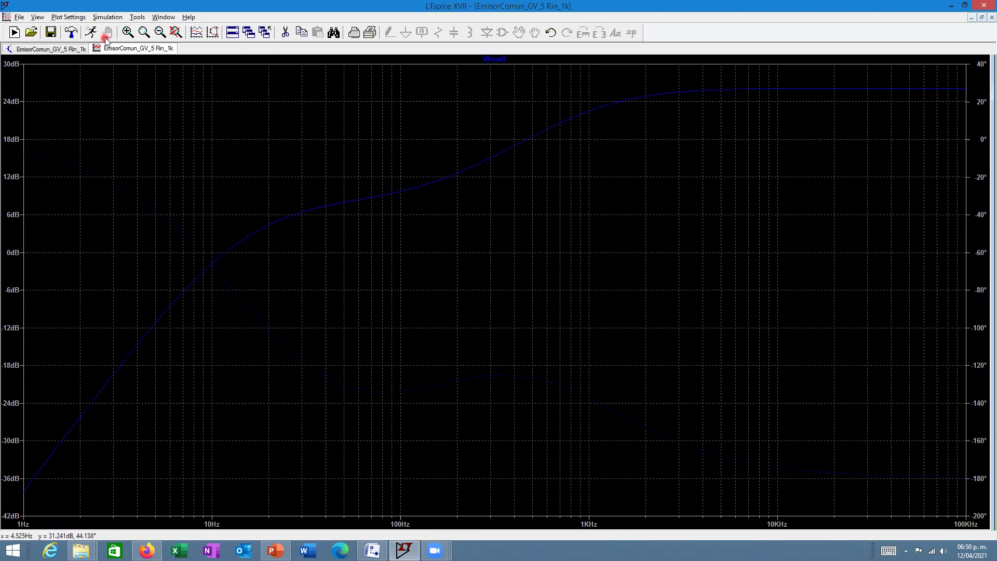
pyautogui.click(97, 34)
pyautogui.click(72, 51)
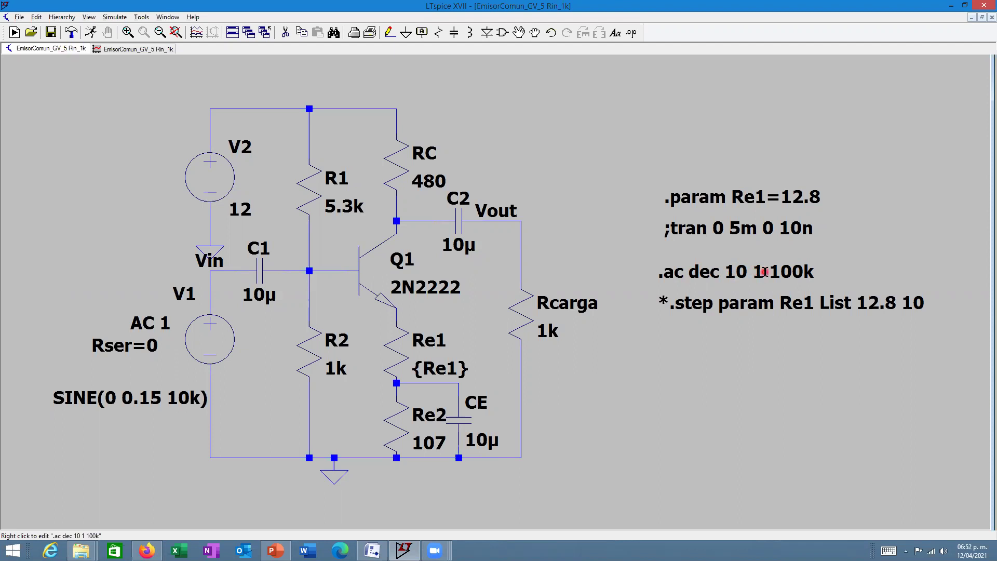
# - Attach a cursor to the V(vout) trace in the plot and move it to about 11.9 kHz to read the magnitude
pyautogui.click(117, 48)
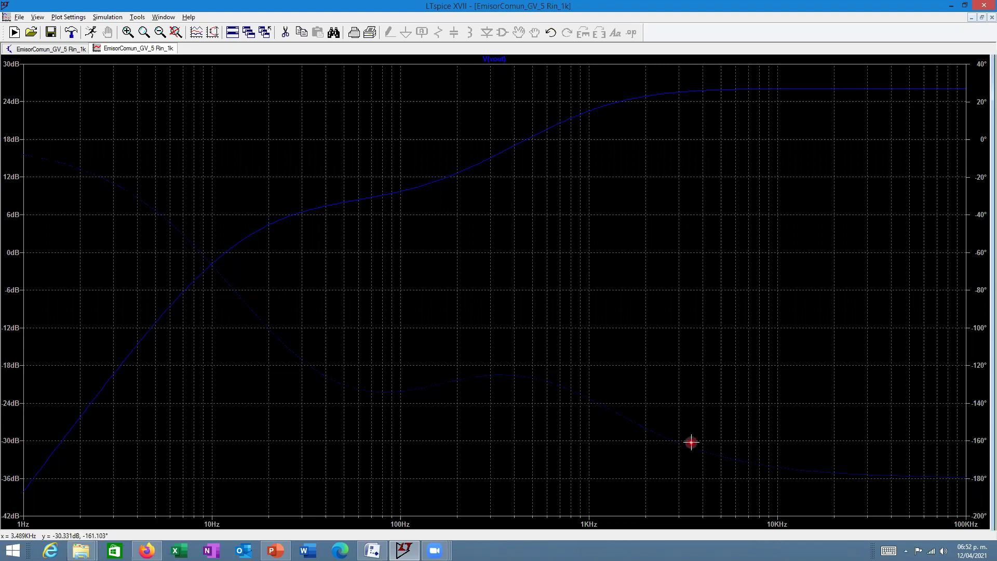
pyautogui.click(494, 58)
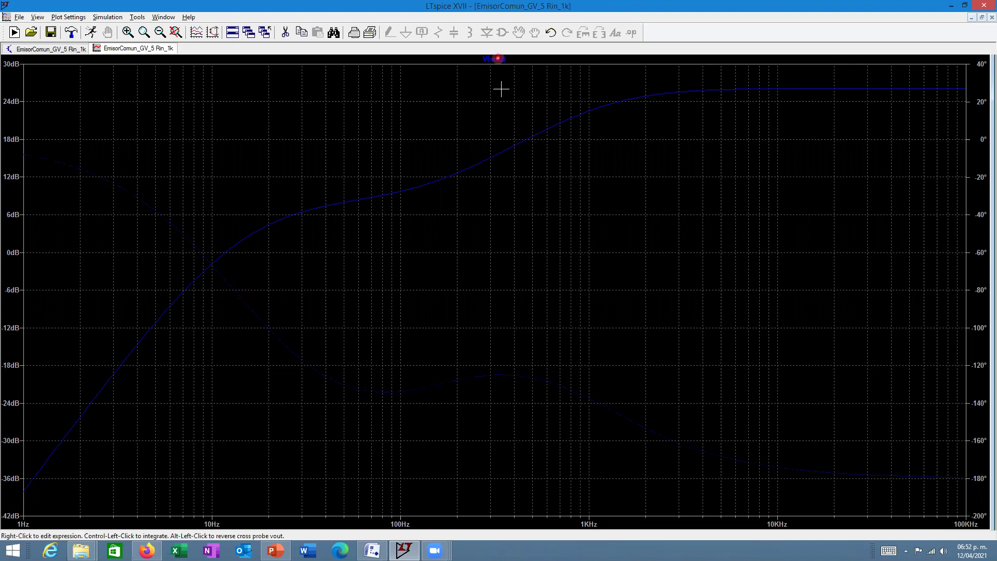
pyautogui.moveTo(881, 391); pyautogui.dragTo(747, 206)
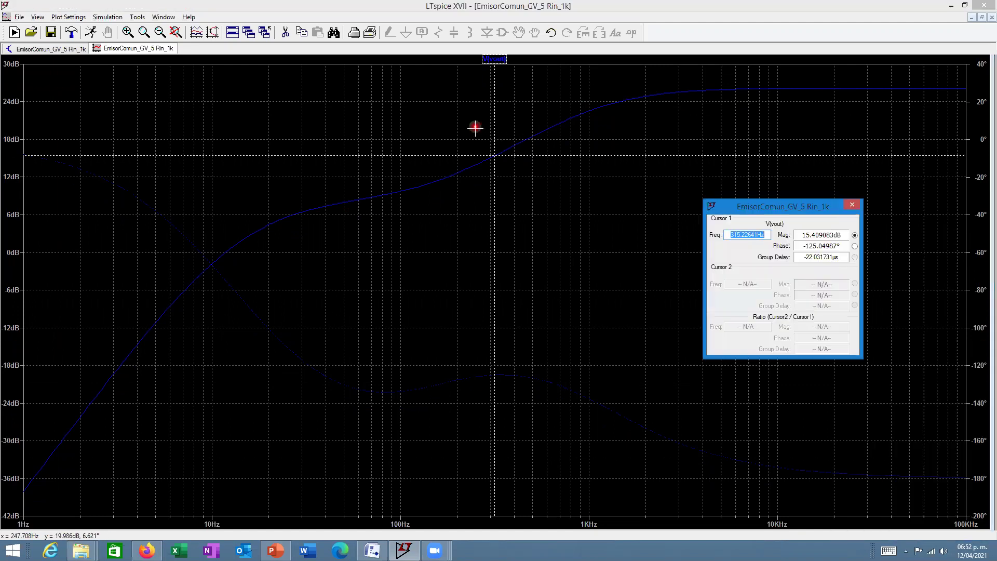
pyautogui.moveTo(491, 135)
pyautogui.mouseDown()
pyautogui.moveTo(559, 111)
pyautogui.moveTo(687, 91)
pyautogui.moveTo(814, 90)
pyautogui.moveTo(678, 89)
pyautogui.moveTo(792, 89)
pyautogui.mouseUp()
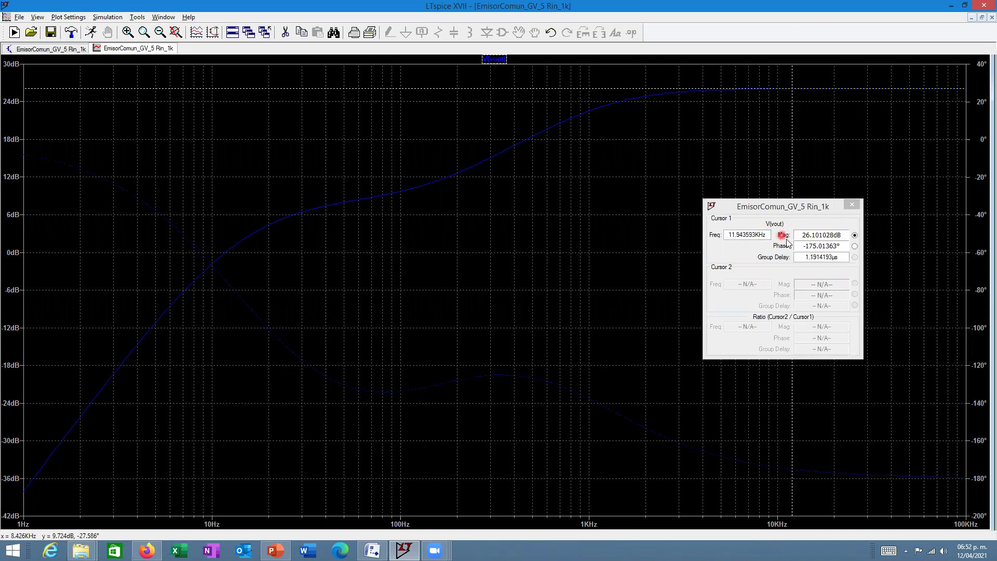
pyautogui.click(809, 235)
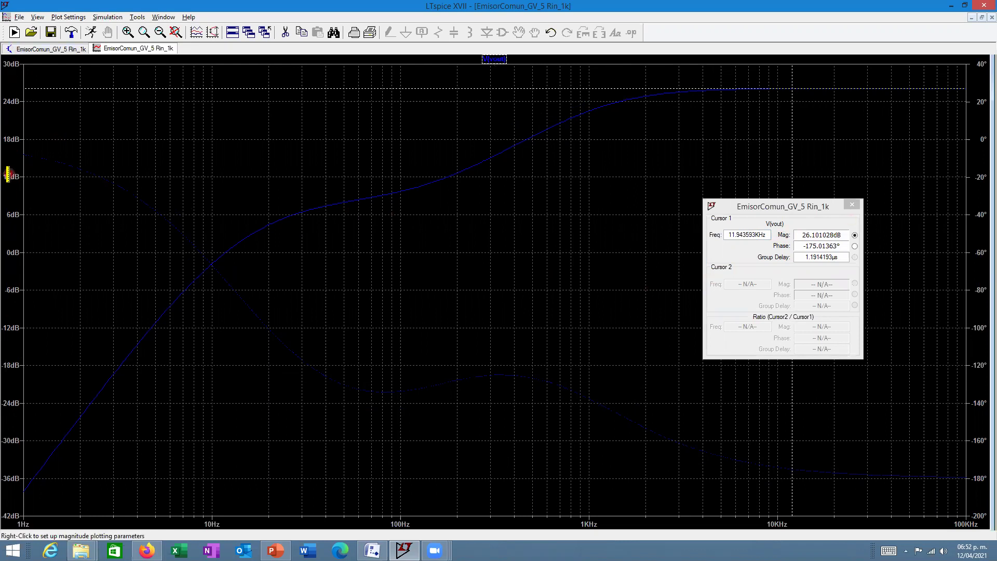
# - Review the representation options of the plot's magnitude axis and keep Bode with the decibel scale
pyautogui.rightClick(10, 174)
pyautogui.click(529, 270)
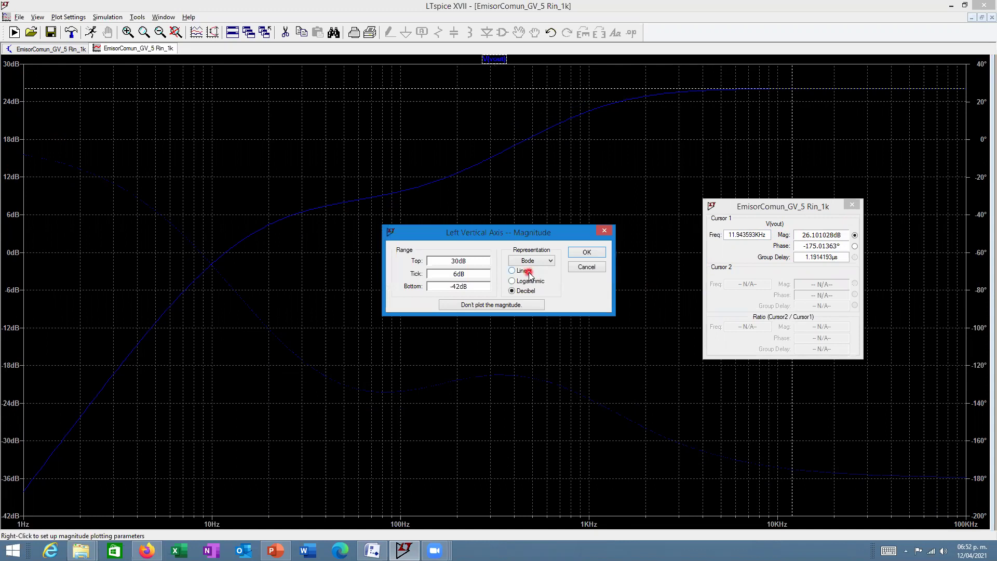
pyautogui.click(542, 261)
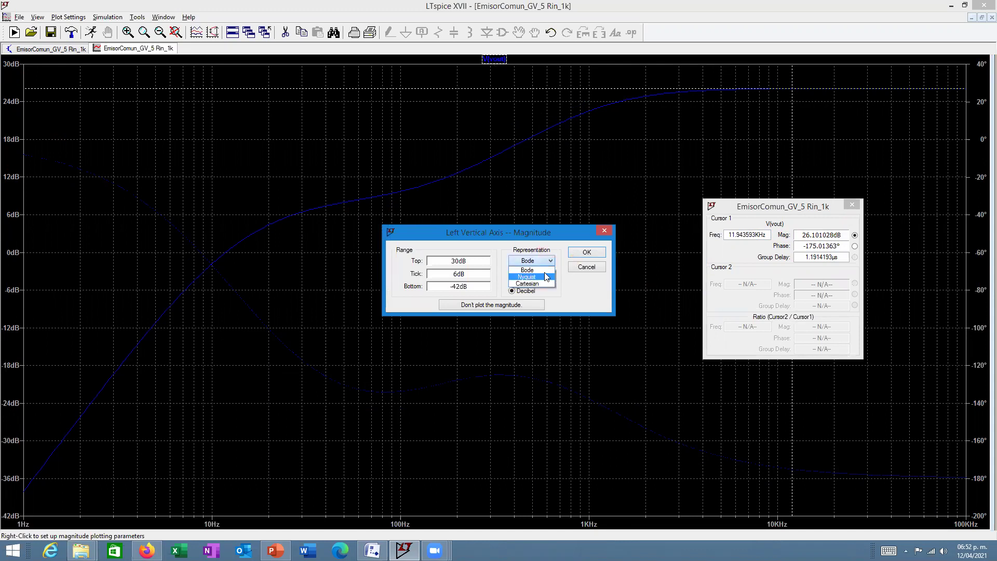
pyautogui.click(540, 261)
pyautogui.click(528, 262)
pyautogui.click(552, 260)
pyautogui.click(586, 253)
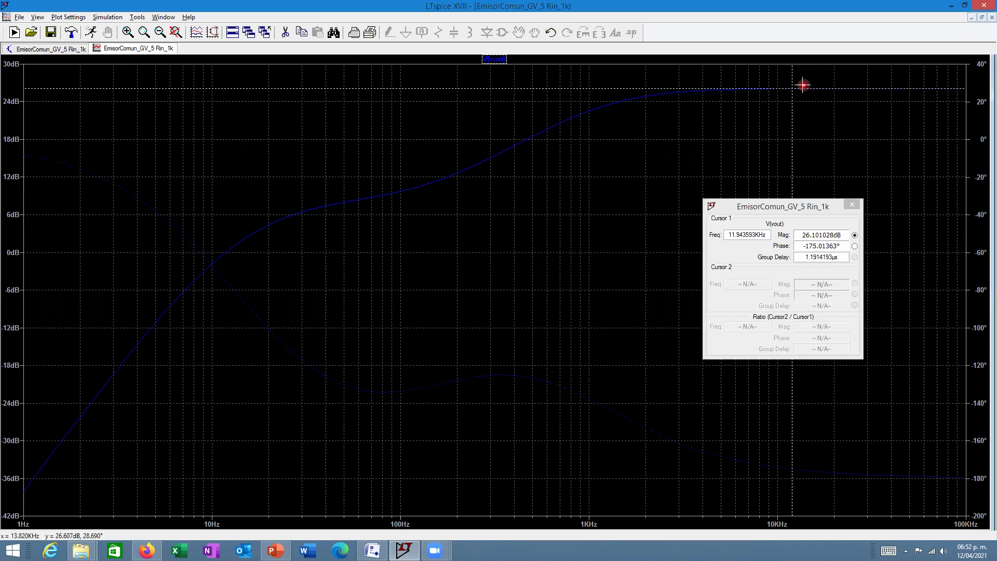
# - Move the V(vout) cursor to about 11.7 kHz, read its magnitude and check it against the schematic
pyautogui.moveTo(790, 84)
pyautogui.mouseDown()
pyautogui.moveTo(828, 84)
pyautogui.moveTo(788, 85)
pyautogui.mouseUp()
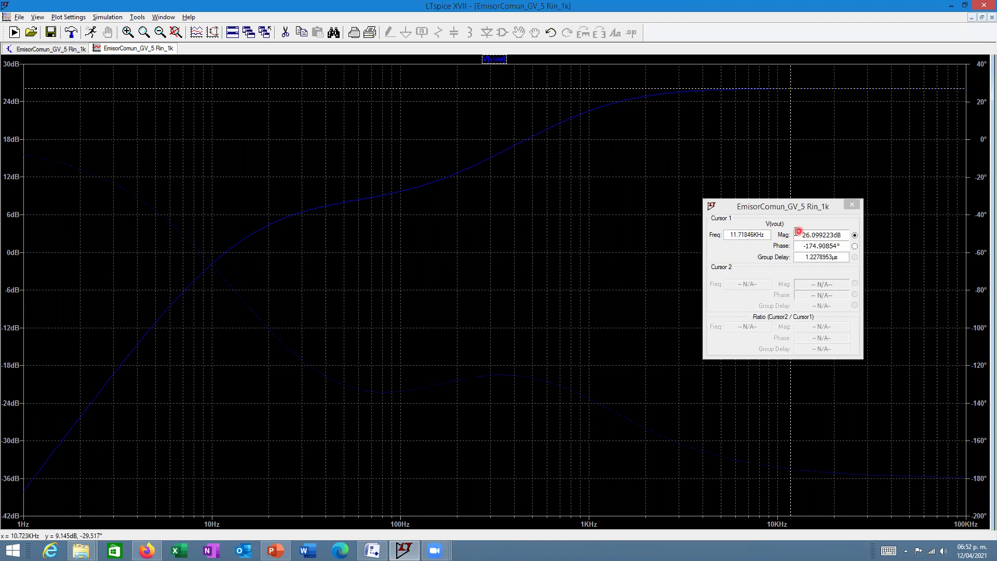
pyautogui.click(814, 232)
pyautogui.click(76, 49)
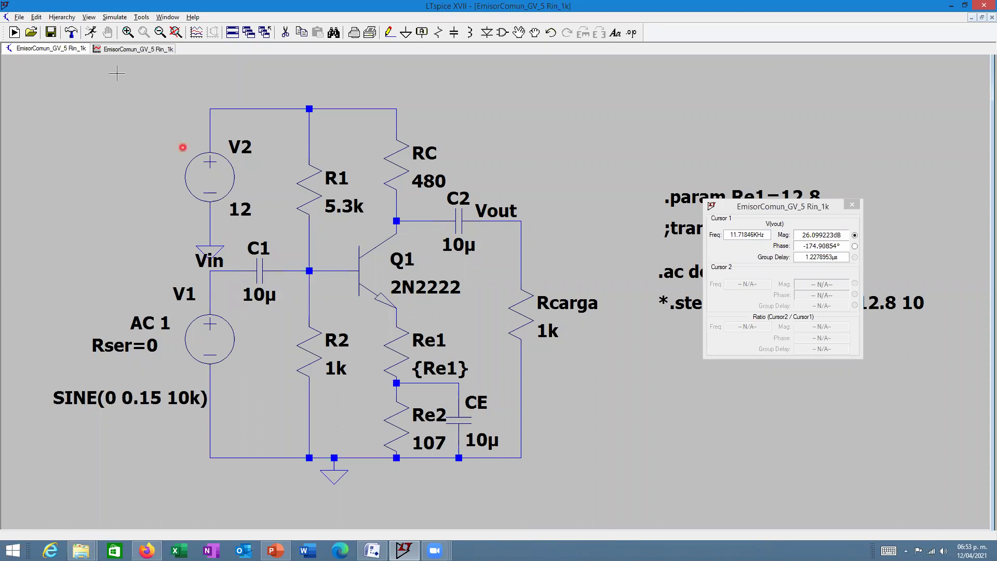
pyautogui.click(126, 49)
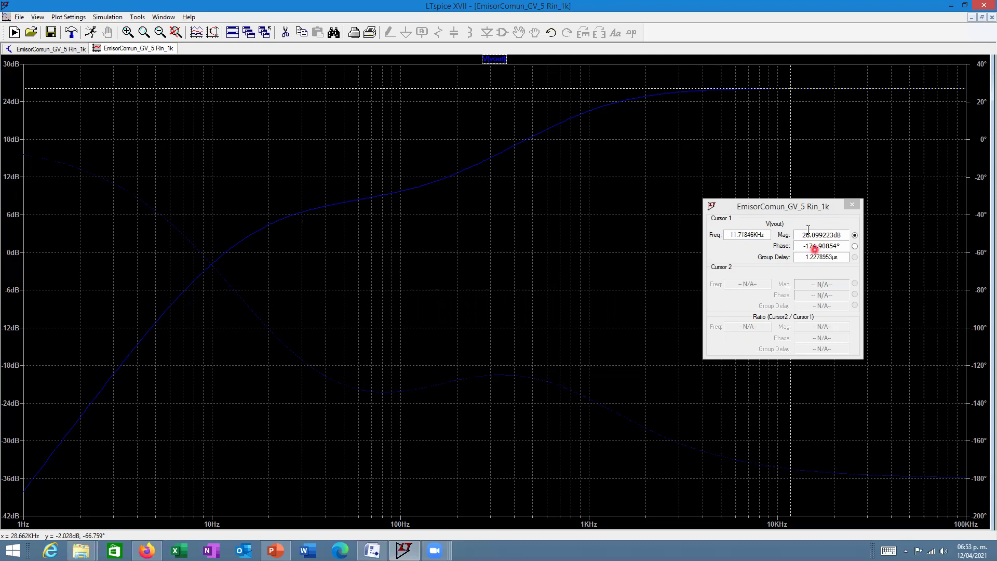
# - Move the cursor readout window clear of the curve and place the V(vout) cursor at about 124 Hz
pyautogui.moveTo(802, 208); pyautogui.dragTo(460, 163)
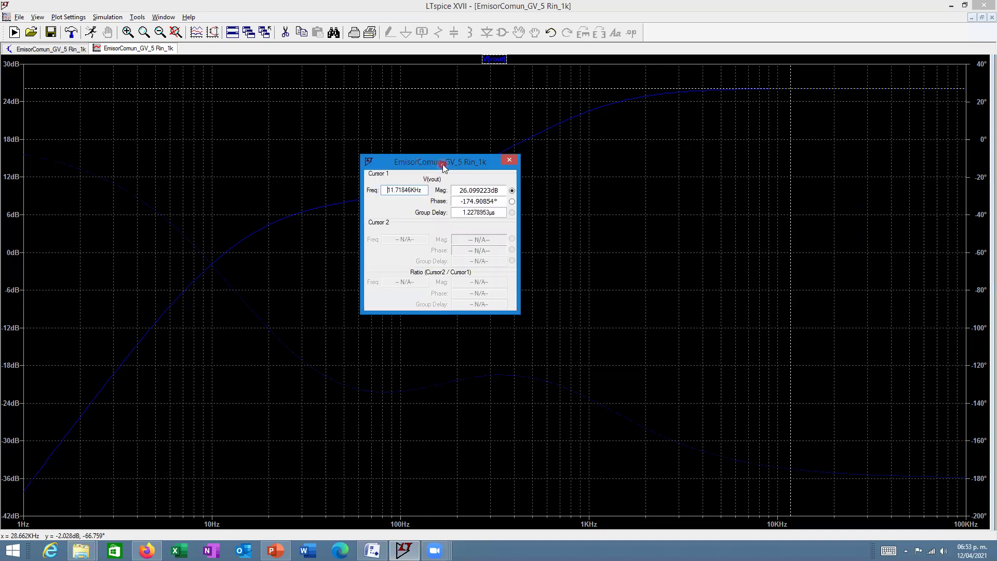
pyautogui.moveTo(658, 206); pyautogui.dragTo(661, 203)
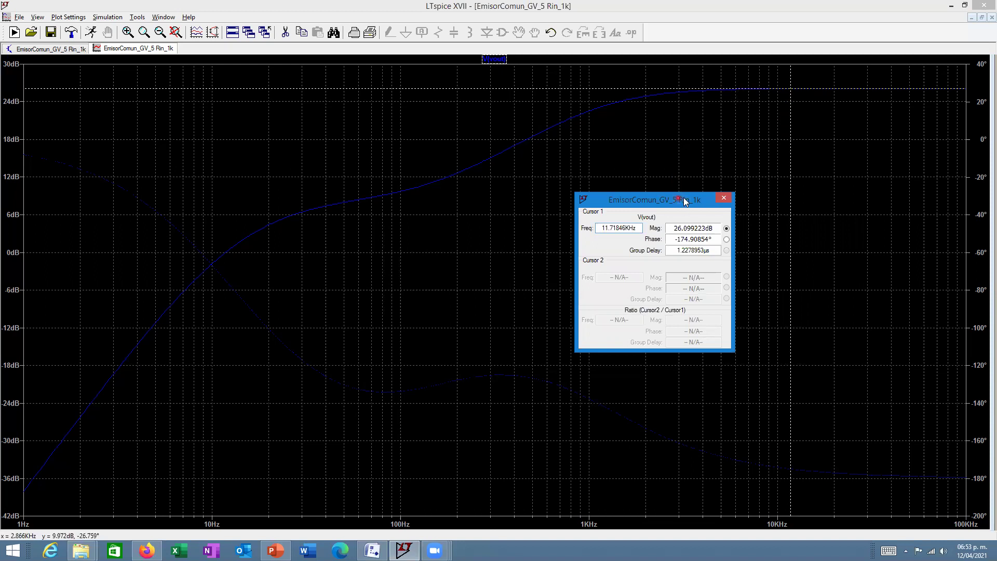
pyautogui.moveTo(685, 201); pyautogui.dragTo(912, 200)
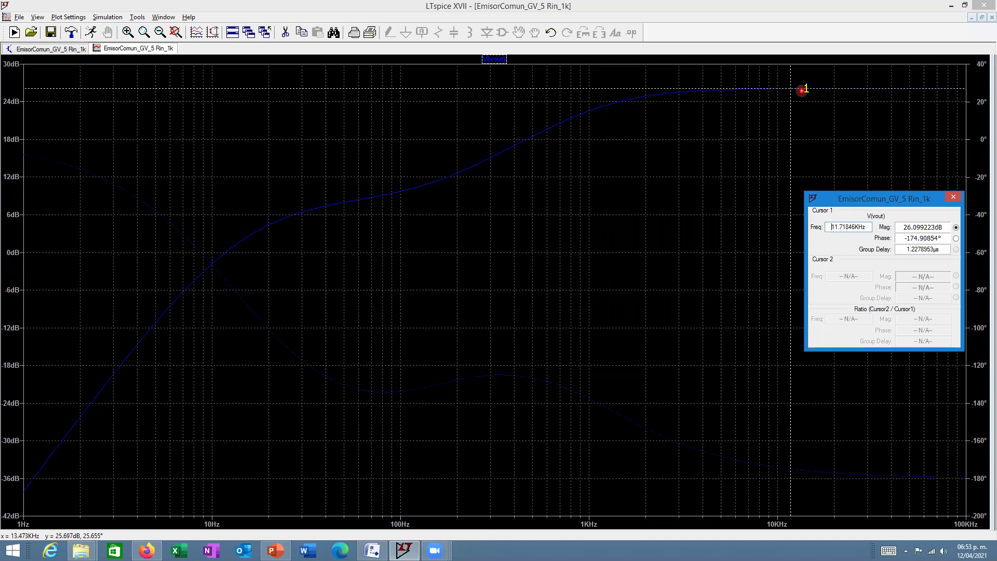
pyautogui.moveTo(790, 88); pyautogui.dragTo(418, 98)
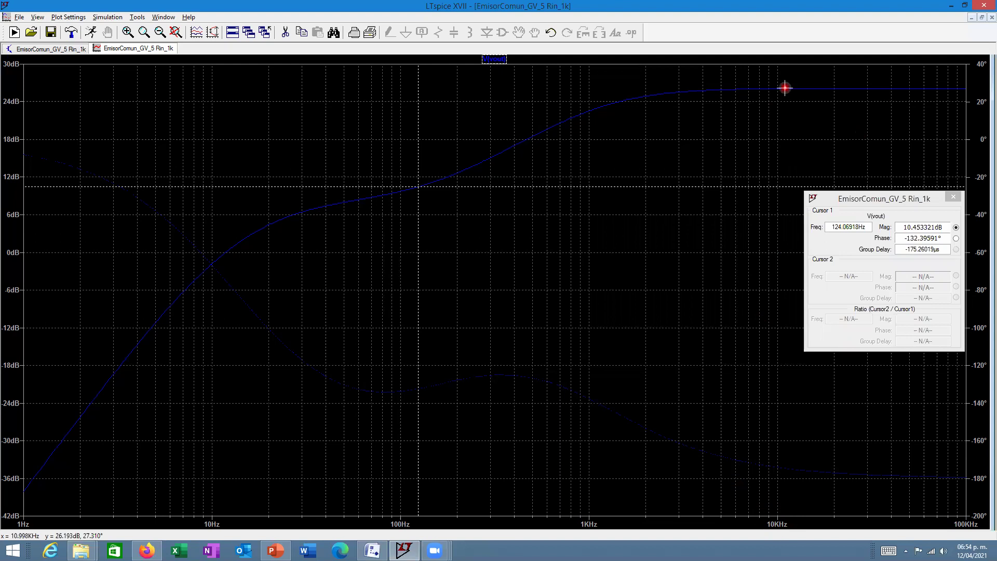
# - Review the amplifier schematic, return to the plot and move the V(vout) cursor to 10 kHz to read the gain
pyautogui.click(81, 48)
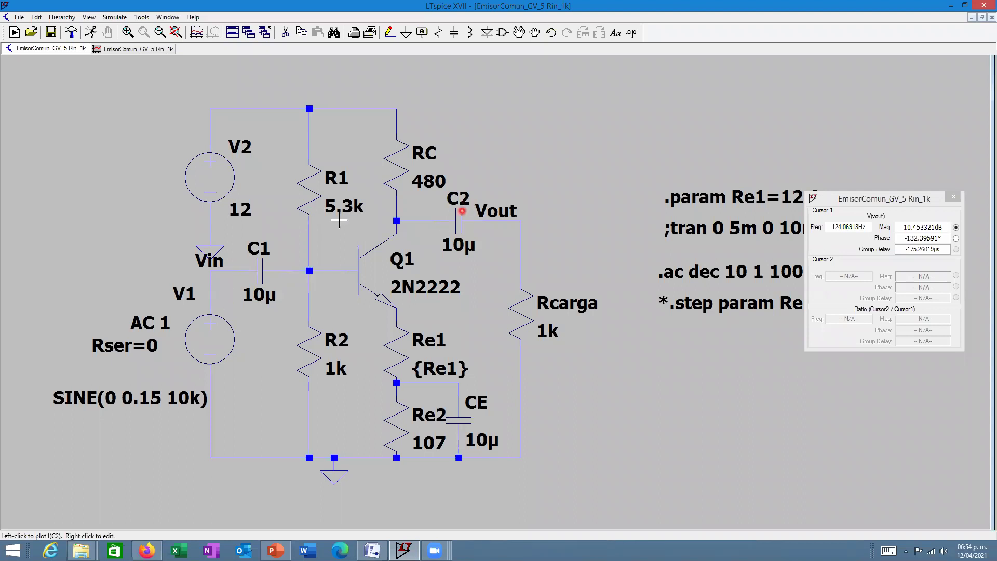
pyautogui.click(163, 49)
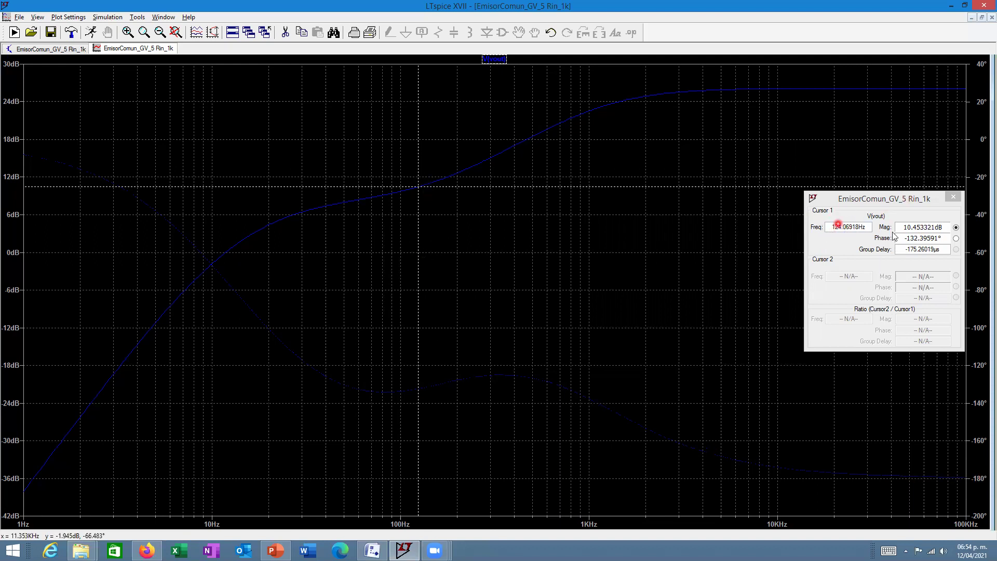
pyautogui.moveTo(416, 136)
pyautogui.mouseDown()
pyautogui.moveTo(625, 116)
pyautogui.moveTo(902, 138)
pyautogui.moveTo(948, 138)
pyautogui.moveTo(949, 124)
pyautogui.moveTo(777, 124)
pyautogui.mouseUp()
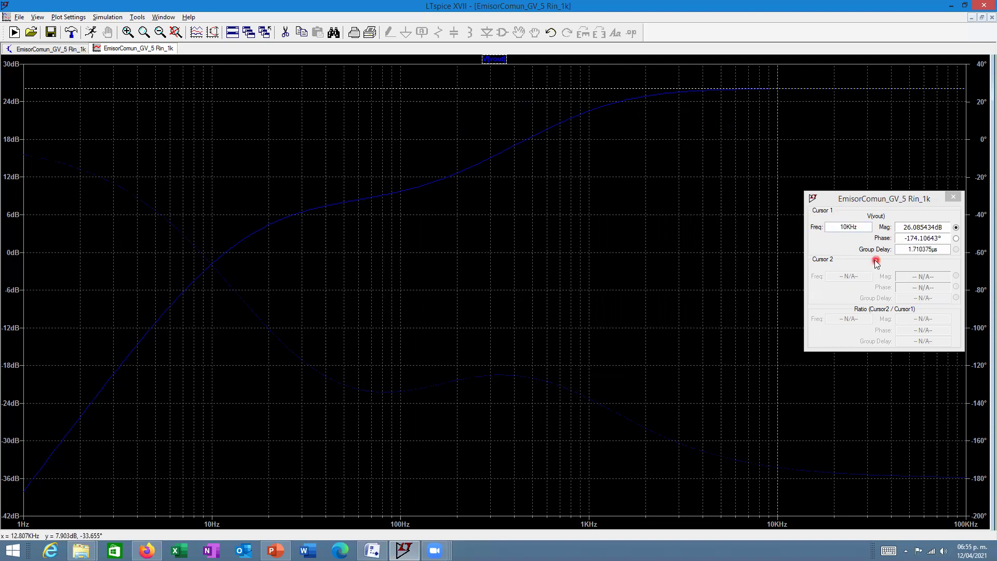
# - Return to the schematic and move the cursor readout window clear of the simulation directives
pyautogui.click(59, 49)
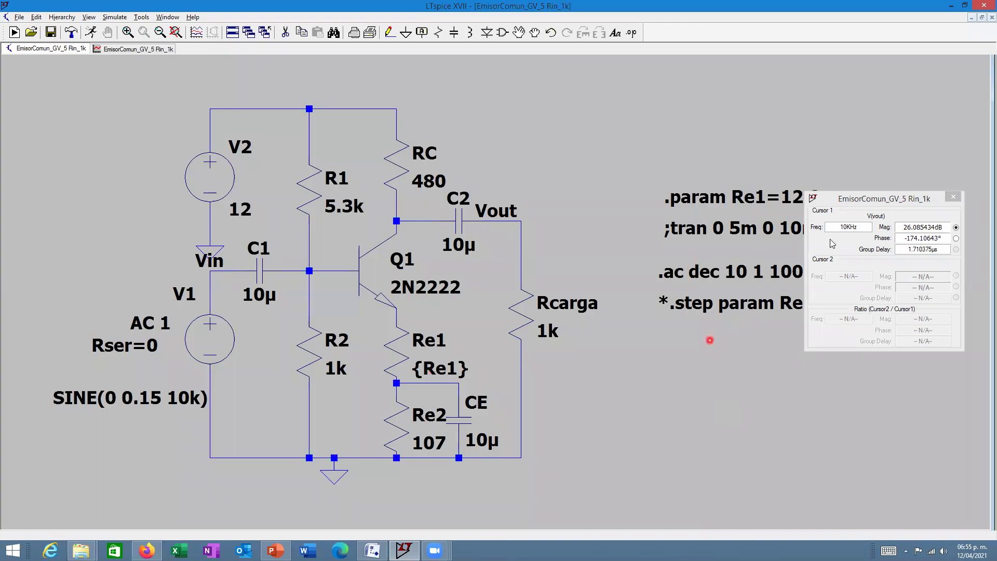
pyautogui.moveTo(862, 201); pyautogui.dragTo(714, 360)
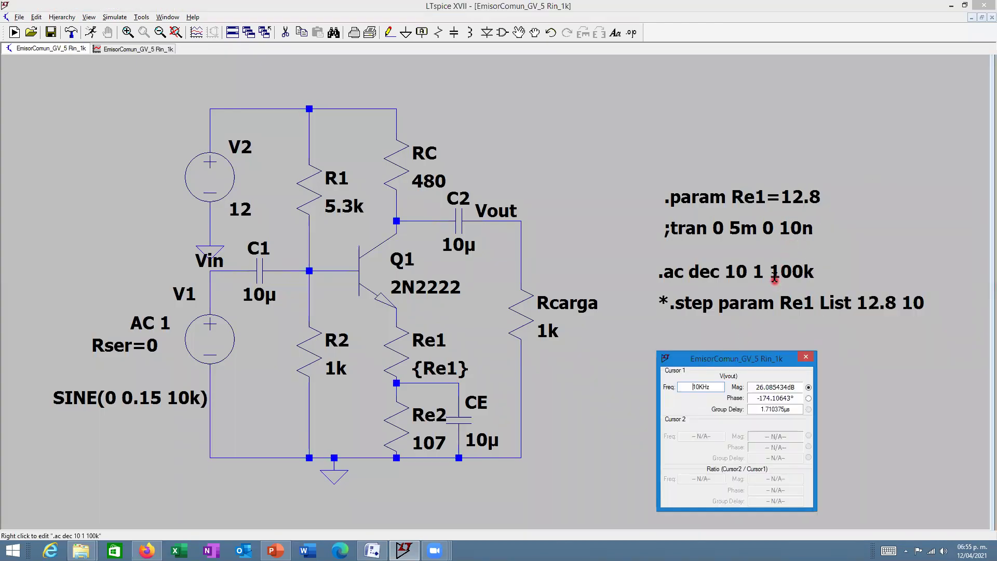
pyautogui.rightClick(775, 276)
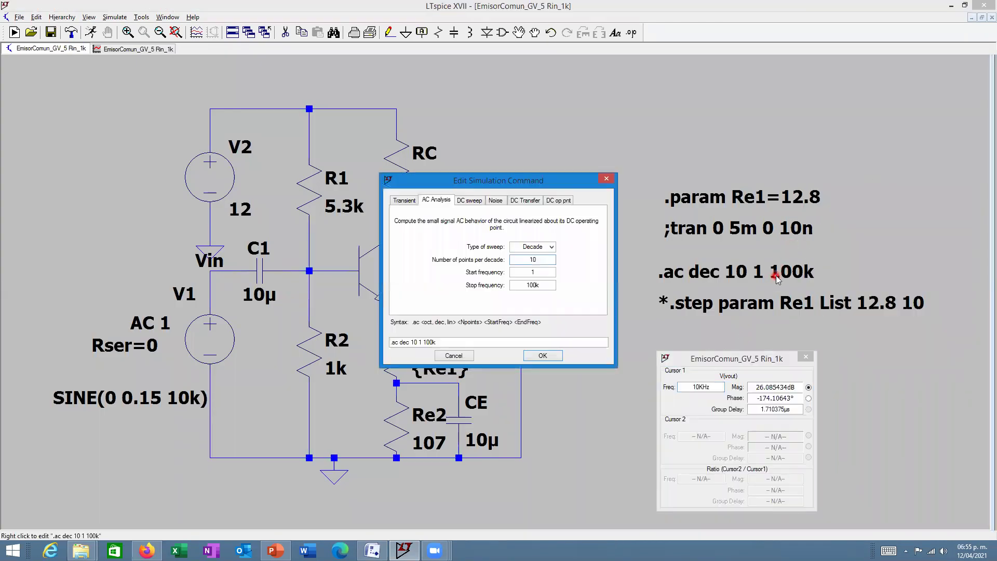
pyautogui.click(413, 345)
pyautogui.click(476, 361)
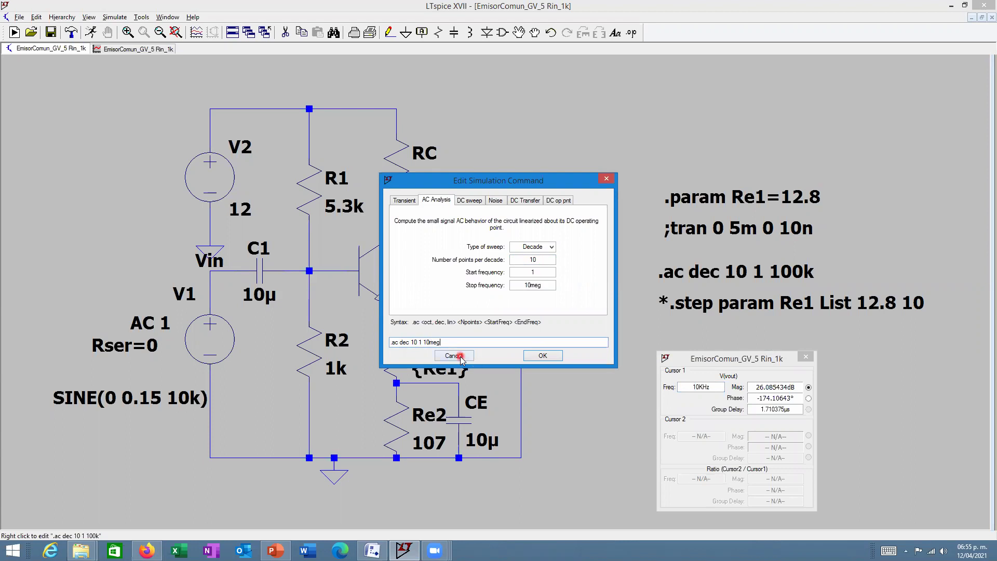
pyautogui.click(451, 355)
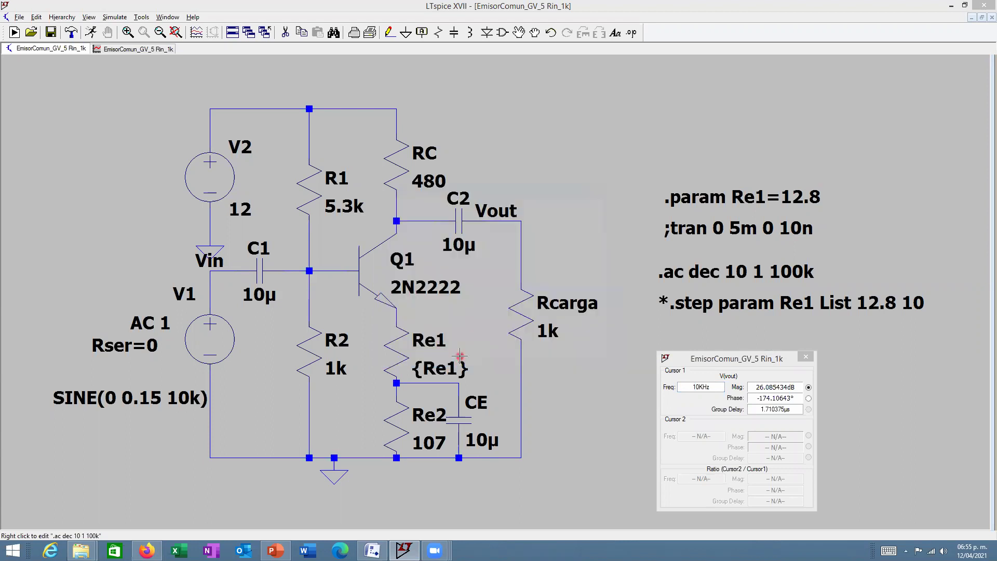
# - Set the AC analysis stop frequency to 10Meg, then rerun the simulation and maximize the plot window
pyautogui.rightClick(780, 276)
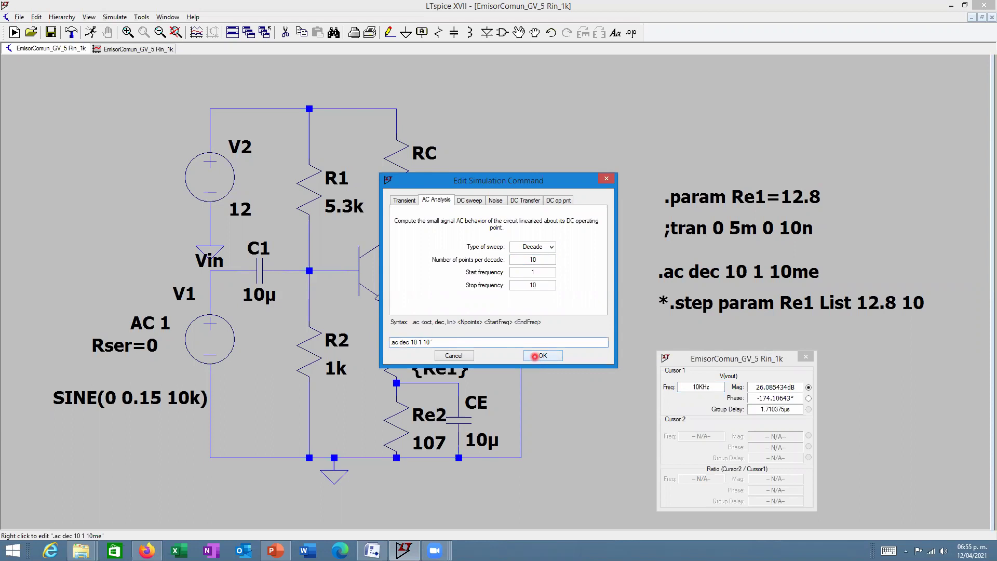
pyautogui.click(543, 356)
pyautogui.click(91, 32)
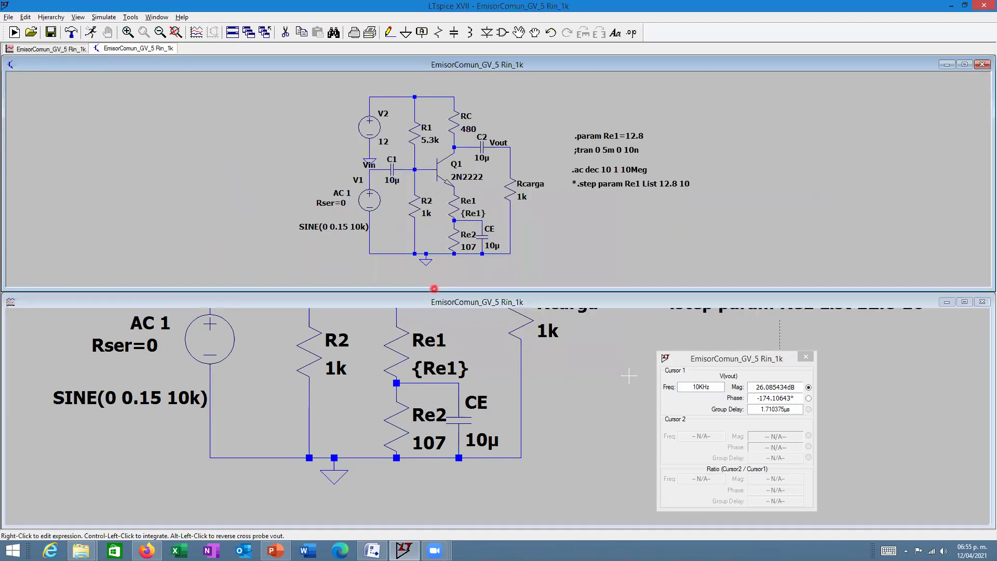
pyautogui.click(964, 301)
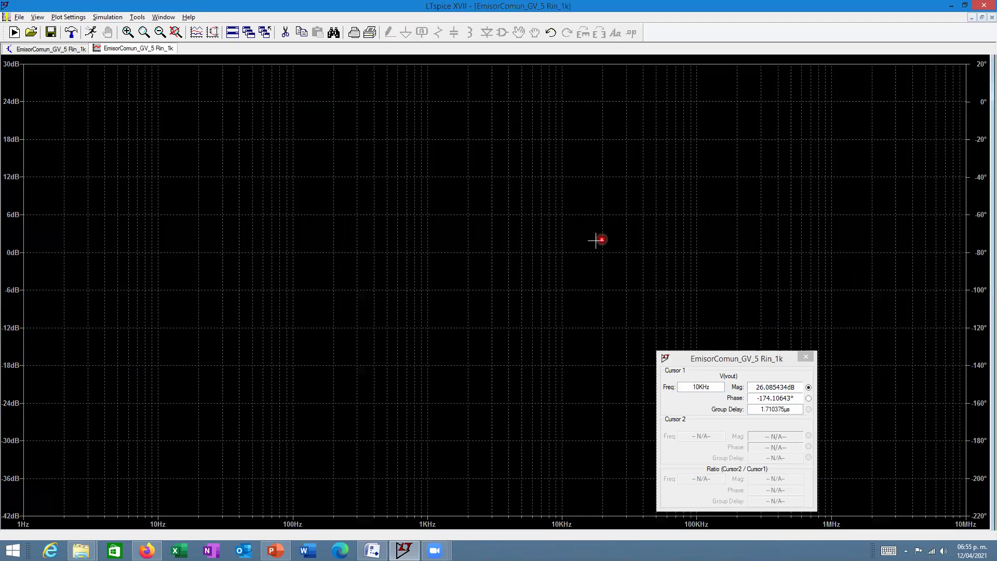
# - Move the readout window aside and read the V(vout) gain with the cursor at about 427 Hz, 1.13 MHz and 1.47 MHz
pyautogui.click(725, 367)
pyautogui.moveTo(726, 359); pyautogui.dragTo(742, 185)
pyautogui.click(566, 92)
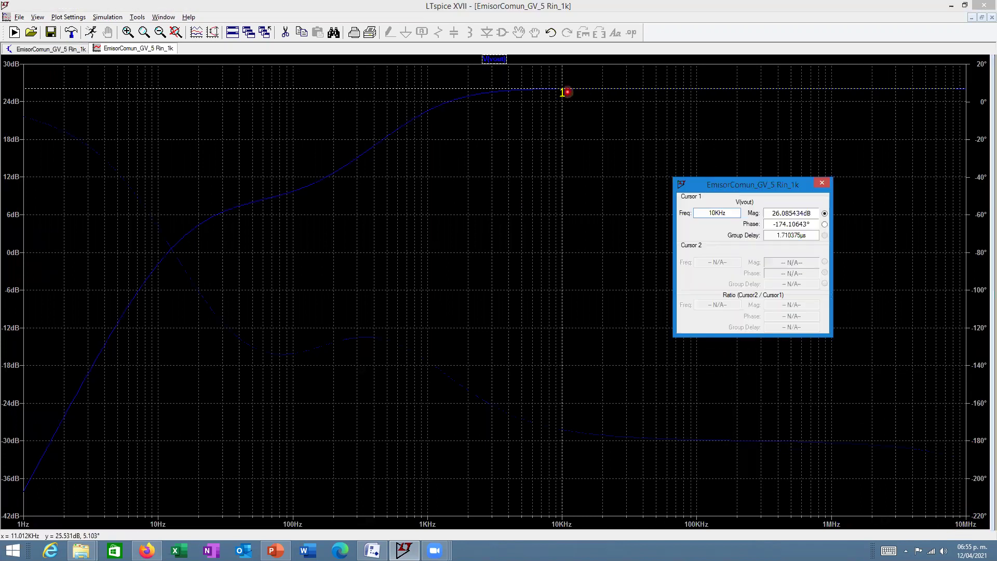
pyautogui.moveTo(562, 94); pyautogui.dragTo(378, 90)
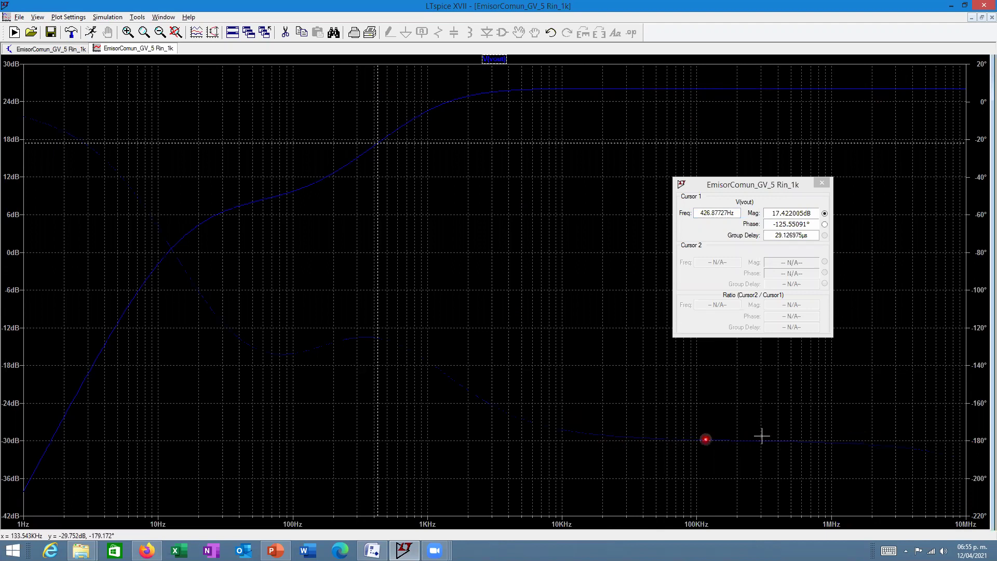
pyautogui.moveTo(377, 177); pyautogui.dragTo(837, 181)
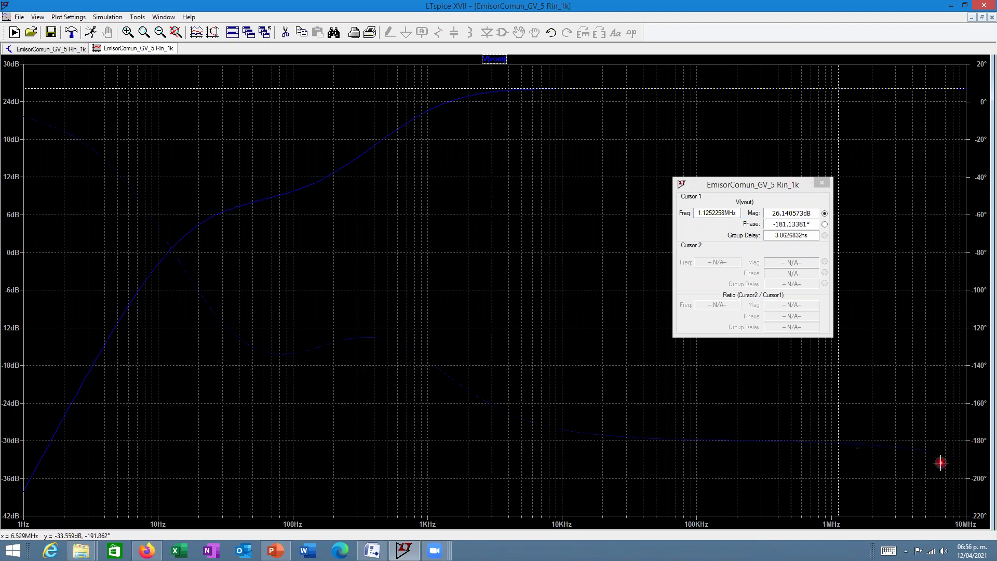
pyautogui.moveTo(837, 238)
pyautogui.mouseDown()
pyautogui.moveTo(905, 234)
pyautogui.moveTo(853, 236)
pyautogui.mouseUp()
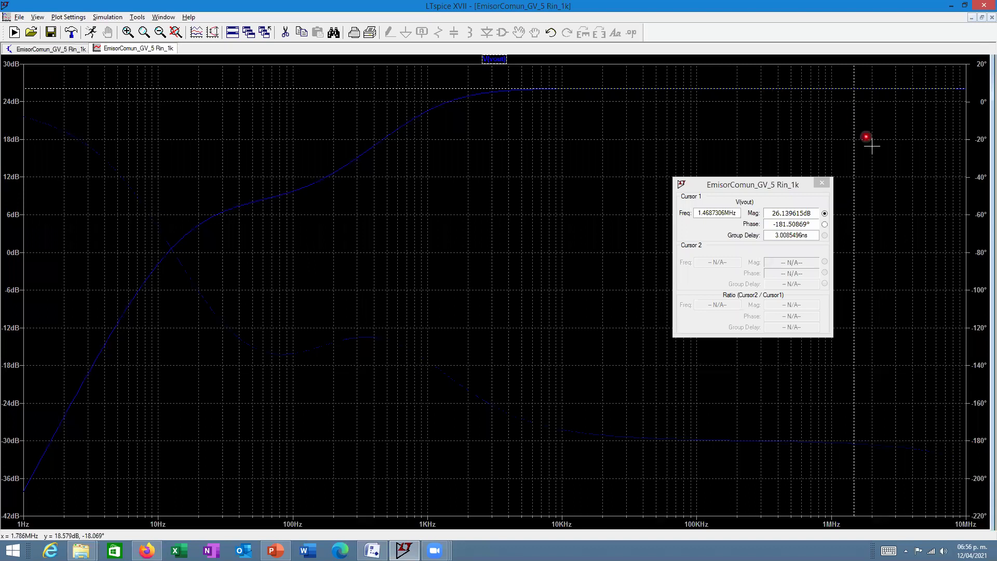
pyautogui.click(860, 171)
# - Review the properties of transistor Q1 and the list of available bipolar transistors, keeping the 2N2222
pyautogui.click(57, 49)
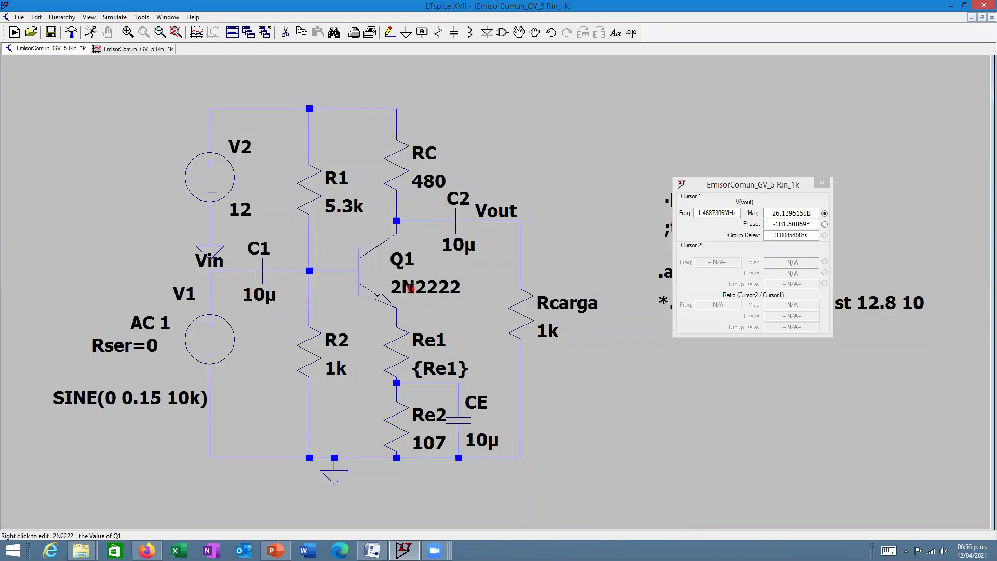
pyautogui.rightClick(410, 288)
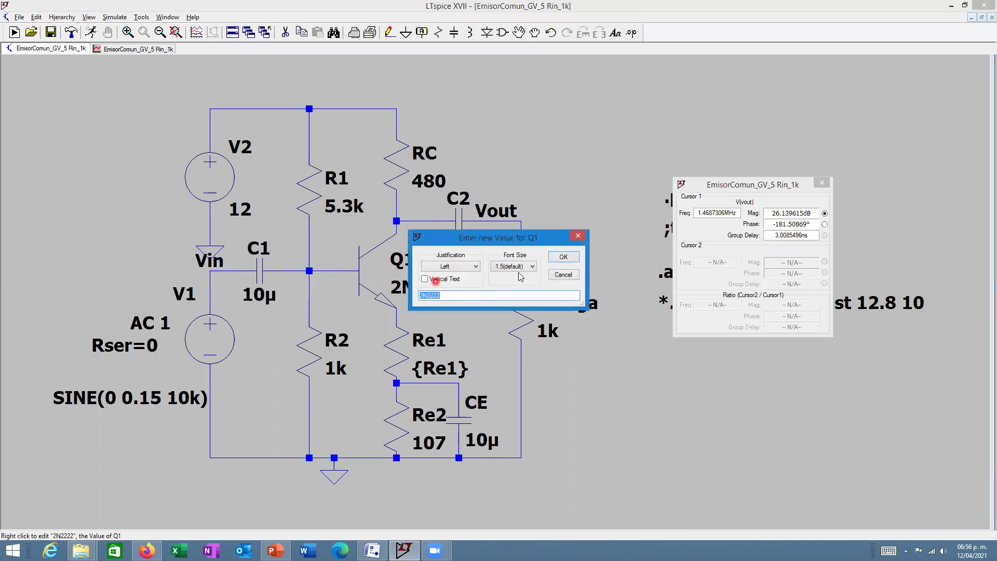
pyautogui.click(577, 237)
pyautogui.rightClick(363, 274)
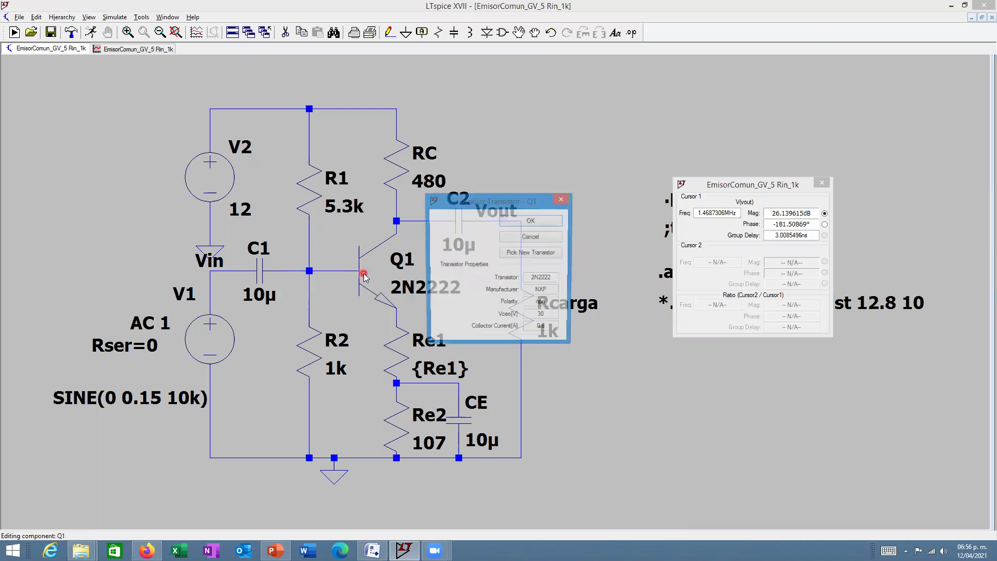
pyautogui.click(526, 254)
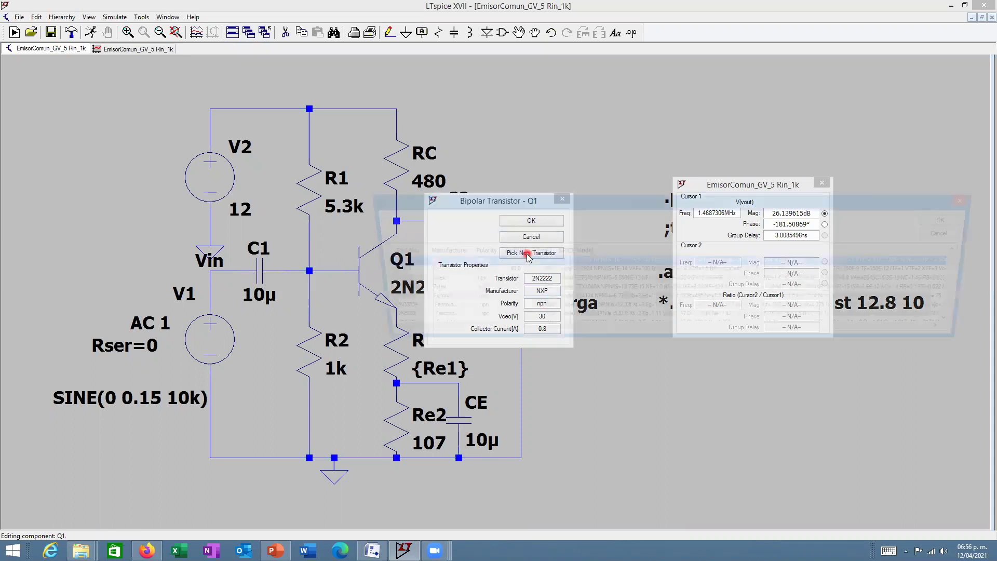
pyautogui.moveTo(672, 196); pyautogui.dragTo(427, 70)
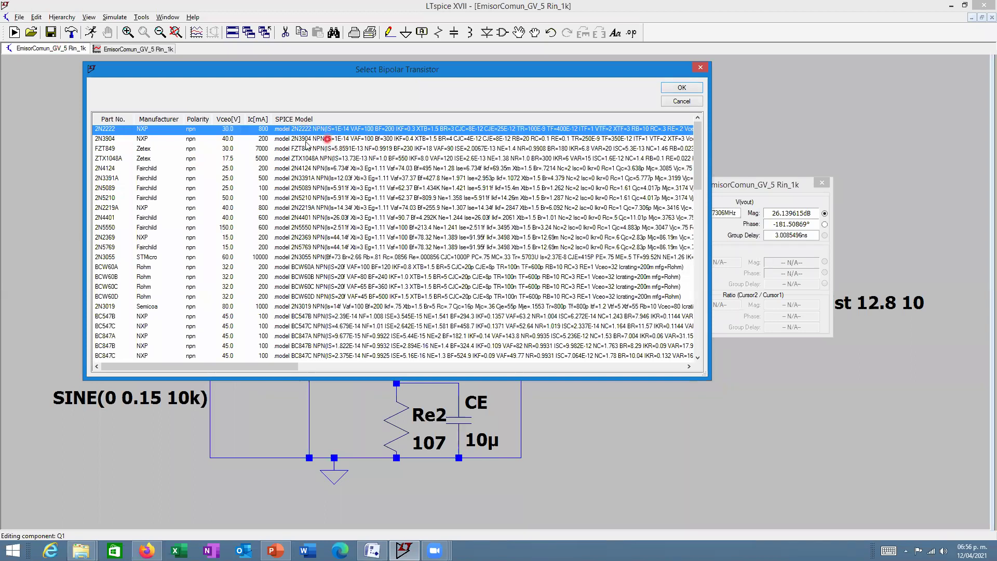
pyautogui.scroll(-4, 154, 294)
pyautogui.scroll(1, 154, 294)
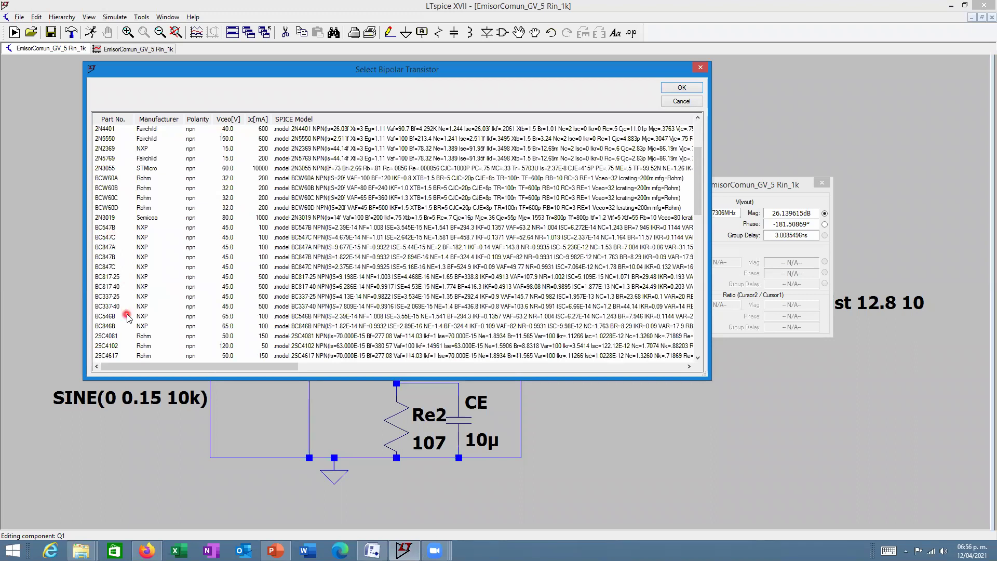
pyautogui.scroll(3, 127, 318)
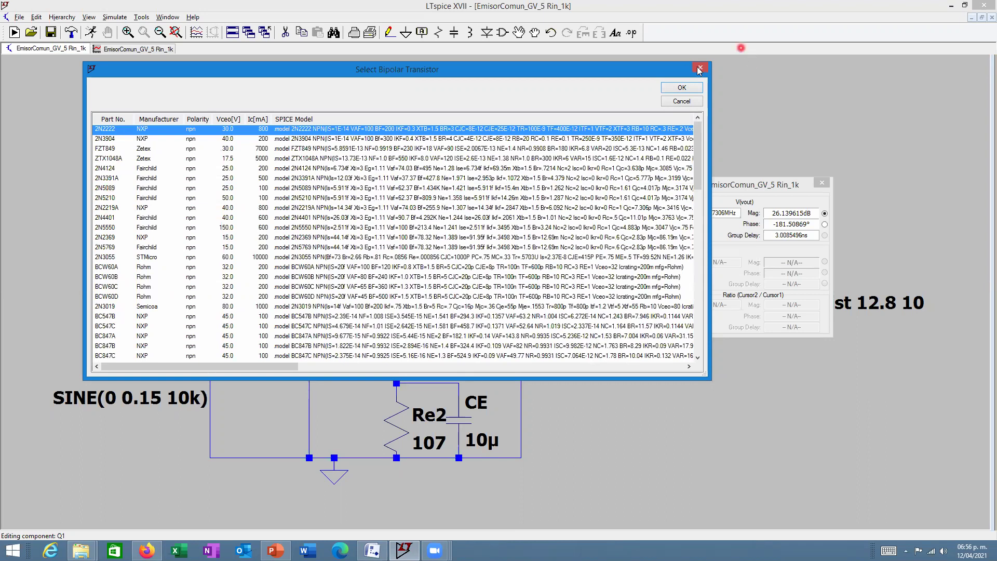
pyautogui.click(681, 88)
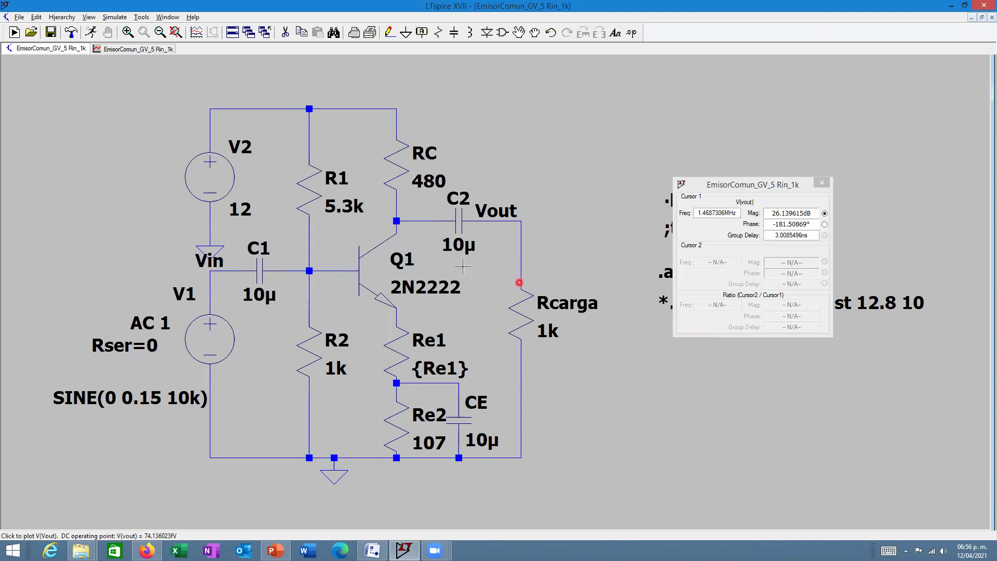
# - Return to the frequency response plot and close the cursor readout window
pyautogui.click(122, 49)
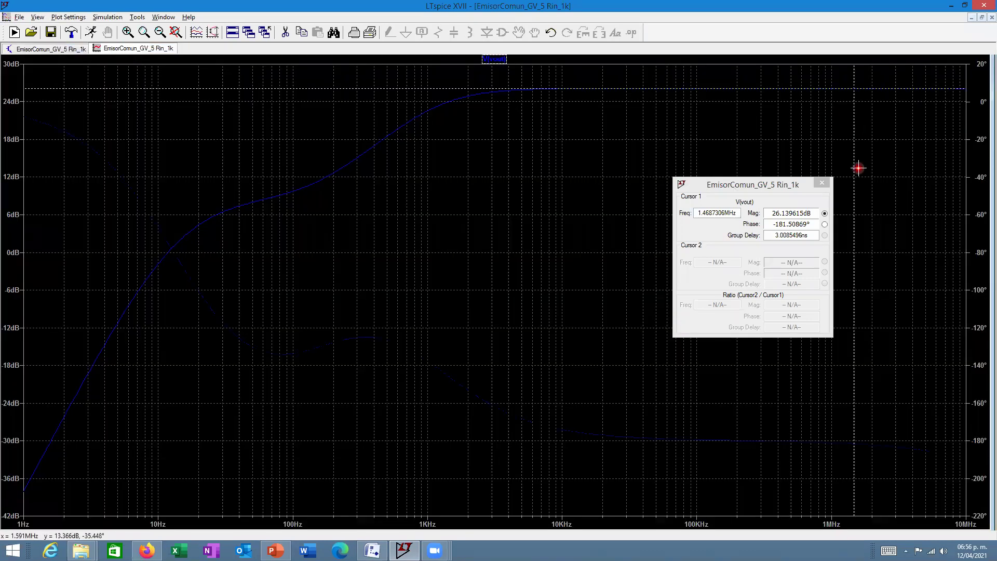
pyautogui.click(822, 183)
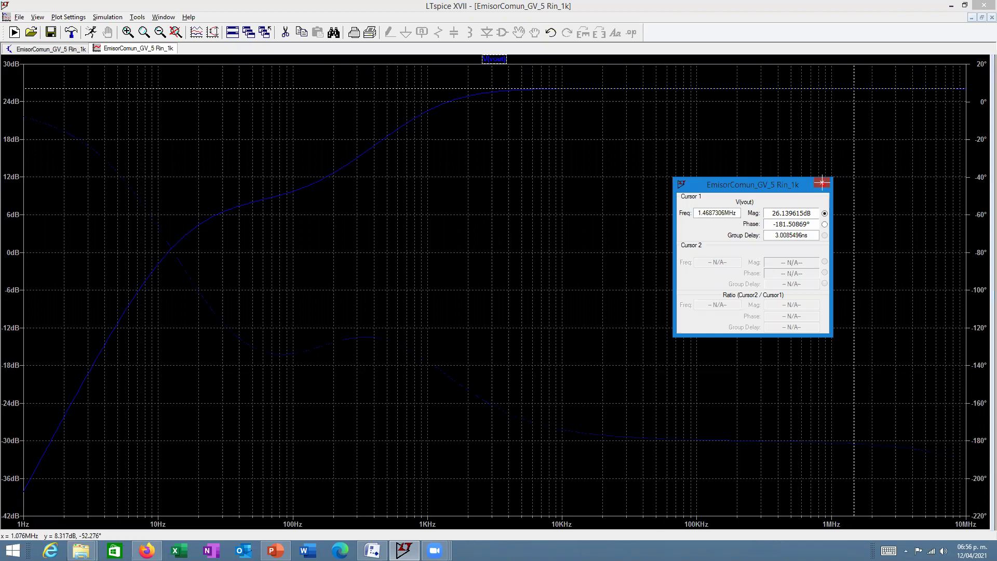
pyautogui.click(822, 182)
# - Disable the AC analysis directive on the schematic by putting an asterisk in front of .ac dec 10 1 10Meg
pyautogui.click(72, 48)
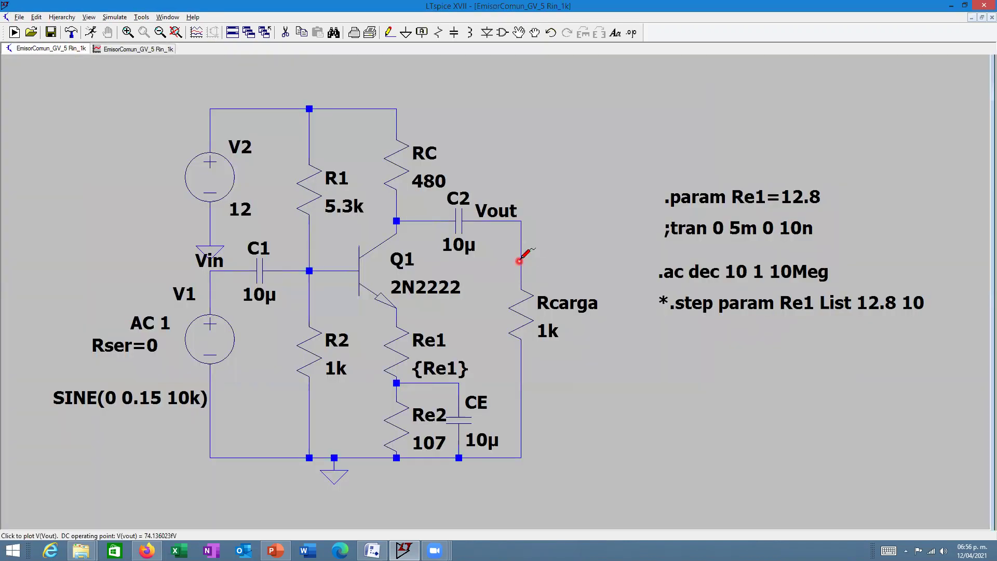
pyautogui.rightClick(709, 267)
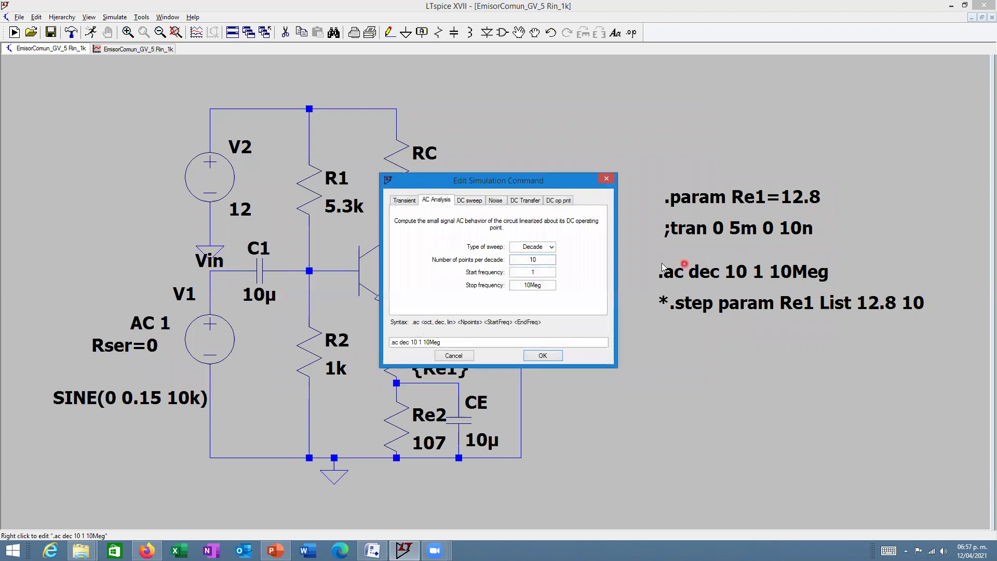
pyautogui.click(445, 341)
pyautogui.press('Left')
pyautogui.press('Left')
pyautogui.press('Left')
pyautogui.press('Left')
pyautogui.press('Left')
pyautogui.press('Left')
pyautogui.press('Left')
pyautogui.press('Left')
pyautogui.press('Left')
pyautogui.press('Left')
pyautogui.press('Left')
pyautogui.write('*')
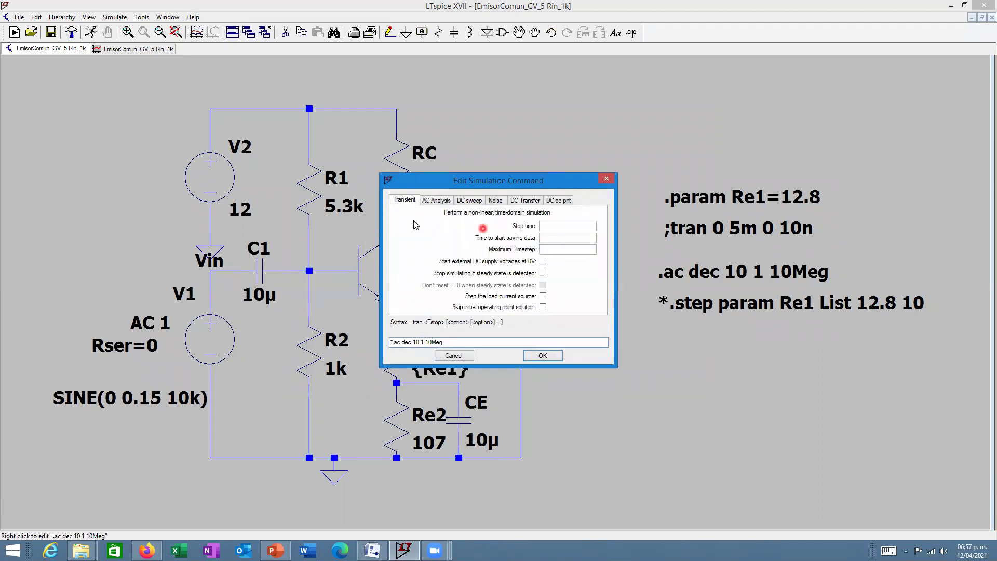
pyautogui.press('Return')
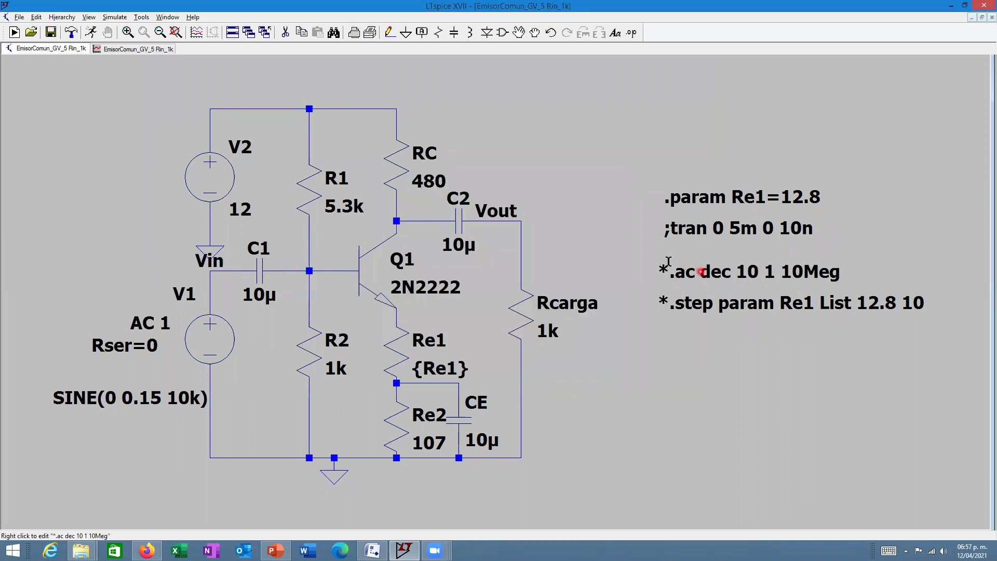
# - Reactivate the transient directive as .tran 0 5m 0 10n by replacing its leading semicolon with a period
pyautogui.rightClick(711, 223)
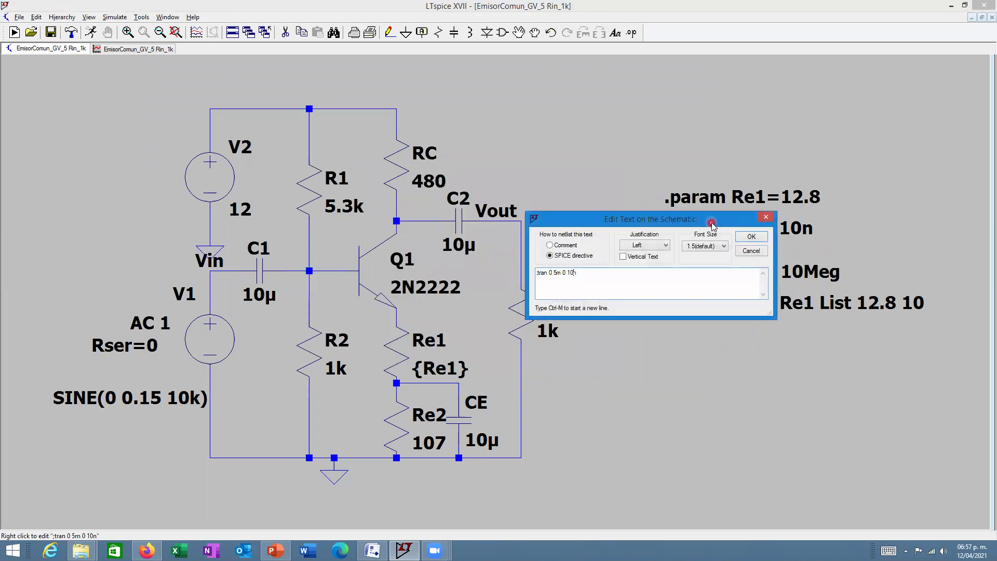
pyautogui.press('BackSpace')
pyautogui.write('.')
pyautogui.click(751, 236)
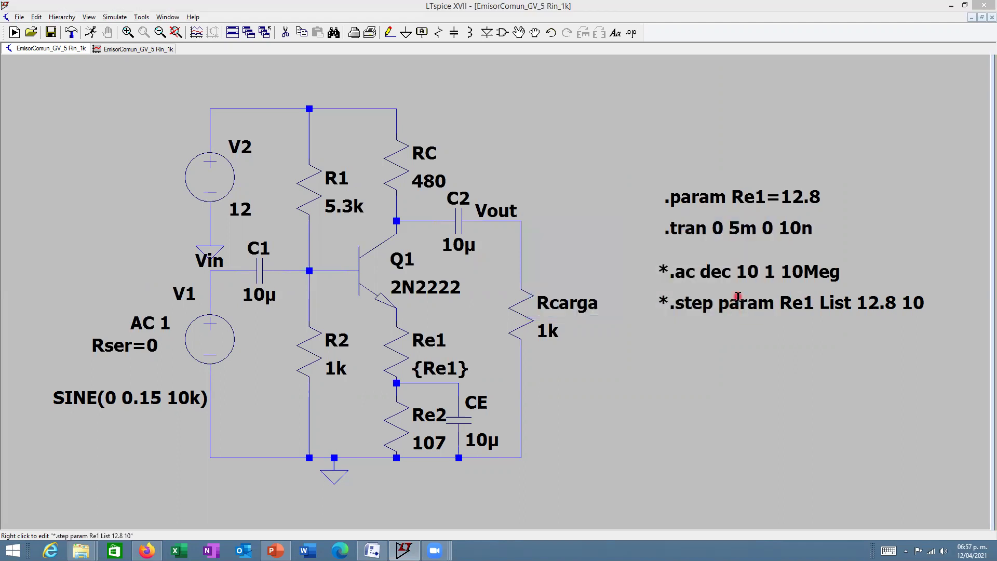
# - Activate the parameter sweep directive .step param Re1 List 12.8 10 by removing its leading asterisk
pyautogui.rightClick(738, 299)
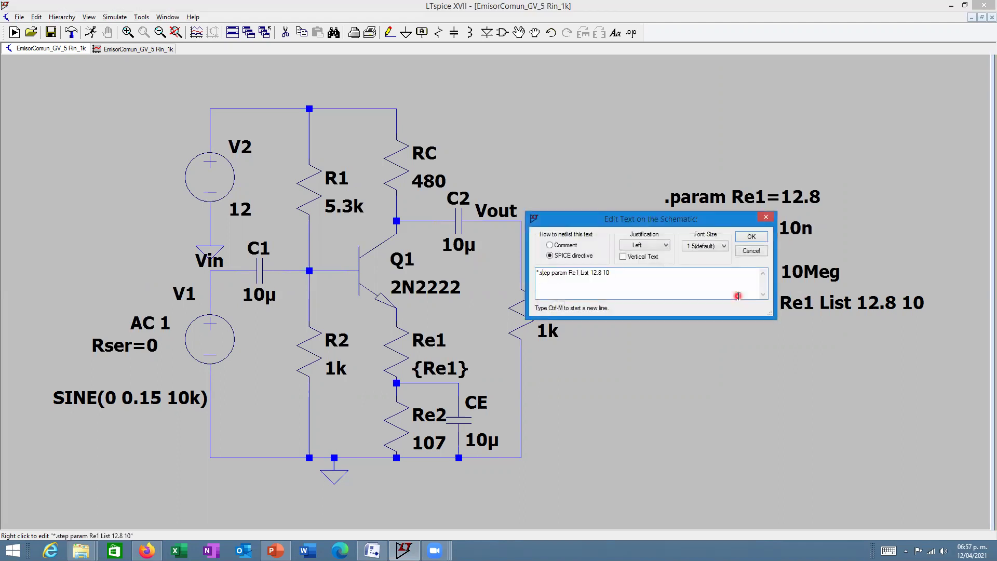
pyautogui.press('BackSpace')
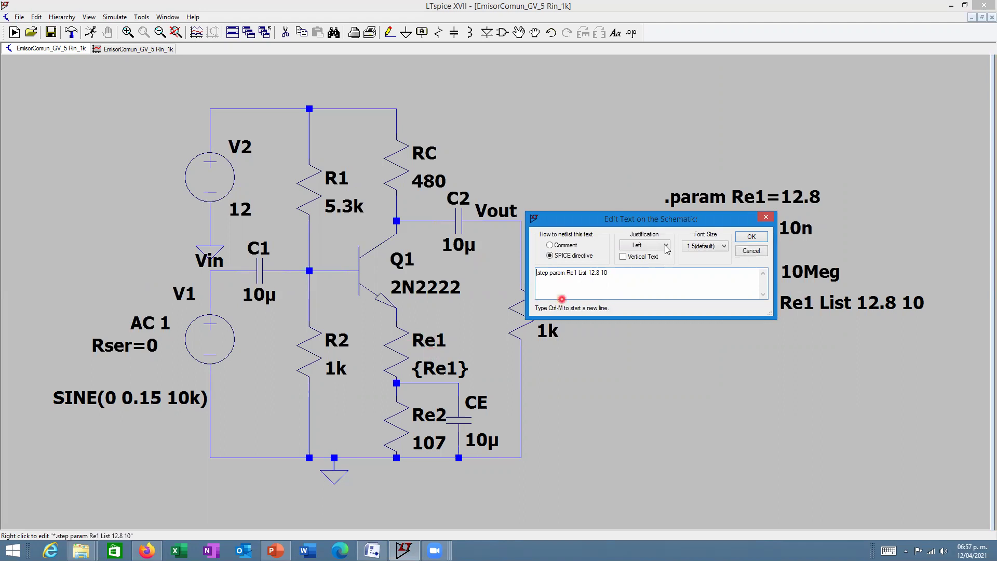
pyautogui.click(752, 236)
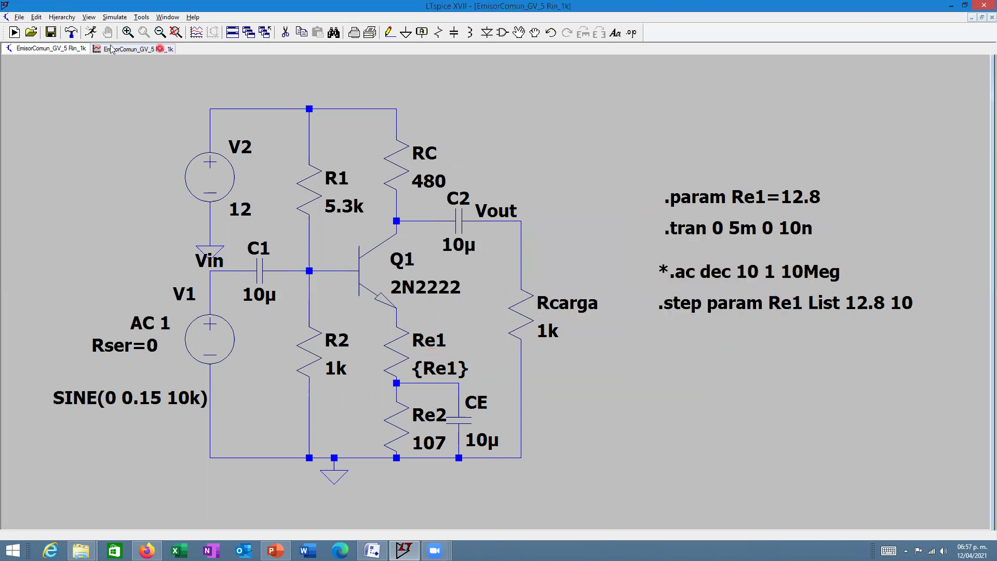
# - Run the stepped transient simulation and show V(vin) and V(vout) in the maximized plot window
pyautogui.click(91, 32)
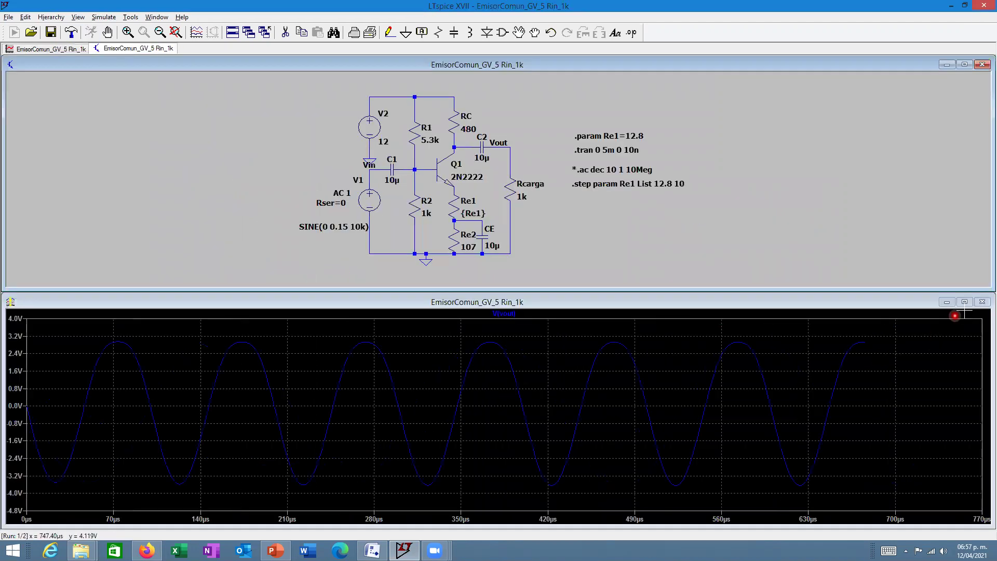
pyautogui.click(964, 301)
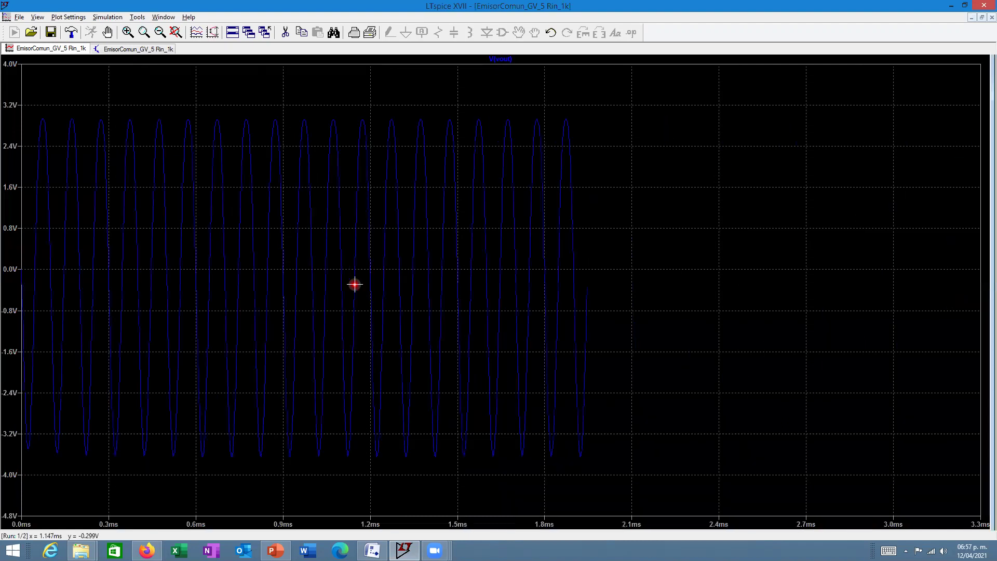
pyautogui.click(111, 49)
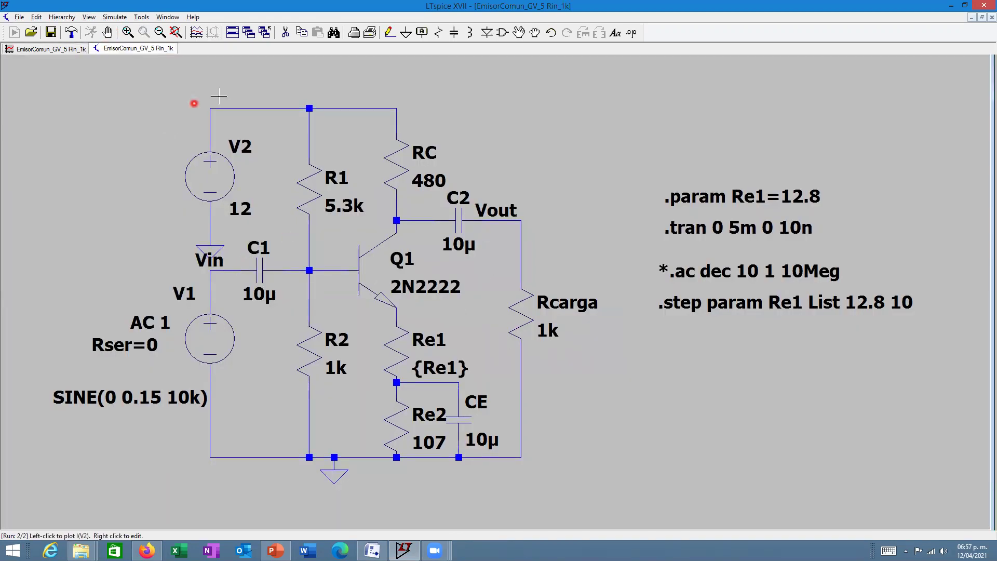
pyautogui.click(68, 48)
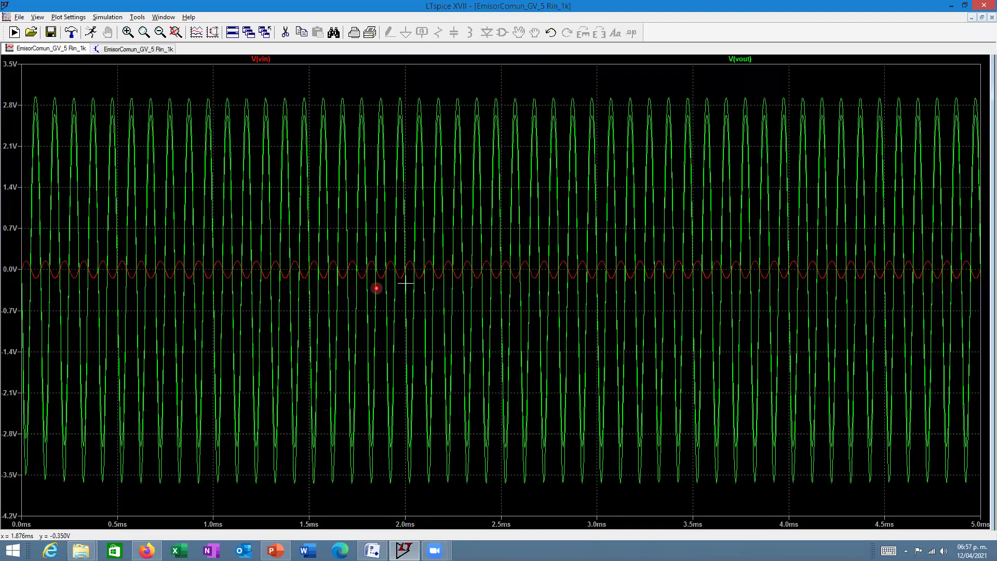
# - Examine the stepped V(vout) curves against V(vin) between about 1.62 and 2.28 ms, comparing them with emitter resistor Re1 on the schematic
pyautogui.moveTo(334, 84); pyautogui.dragTo(457, 501)
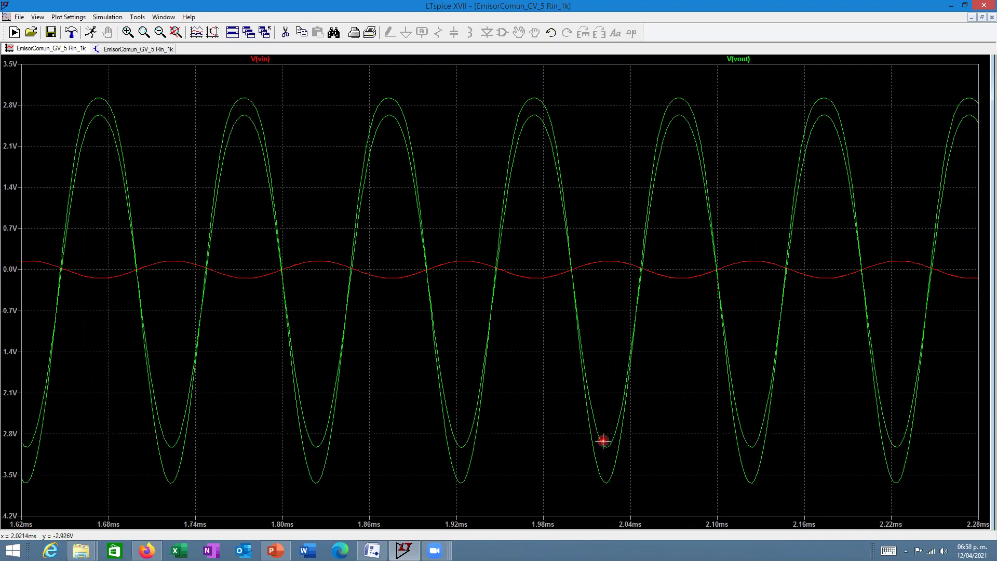
pyautogui.click(116, 47)
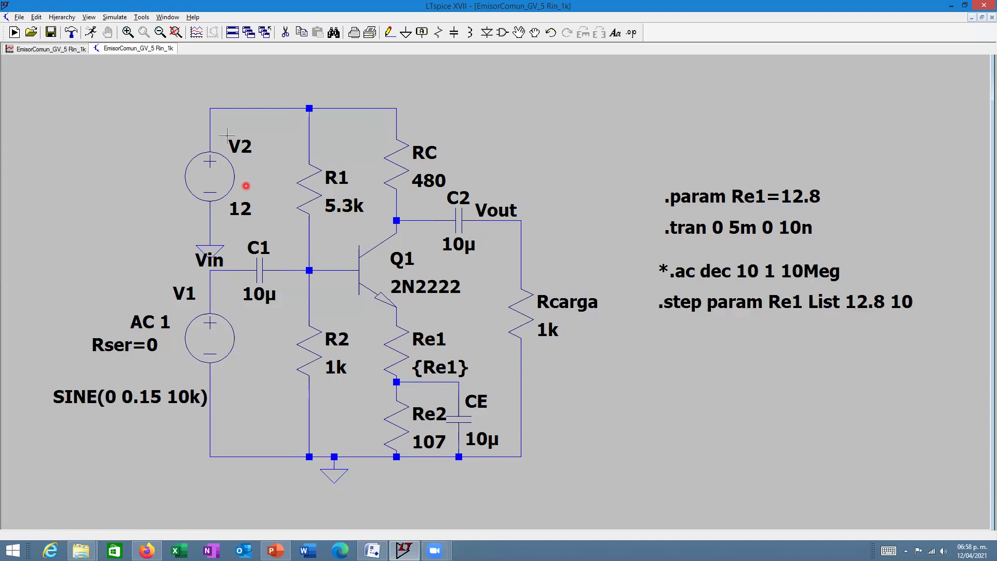
pyautogui.click(65, 48)
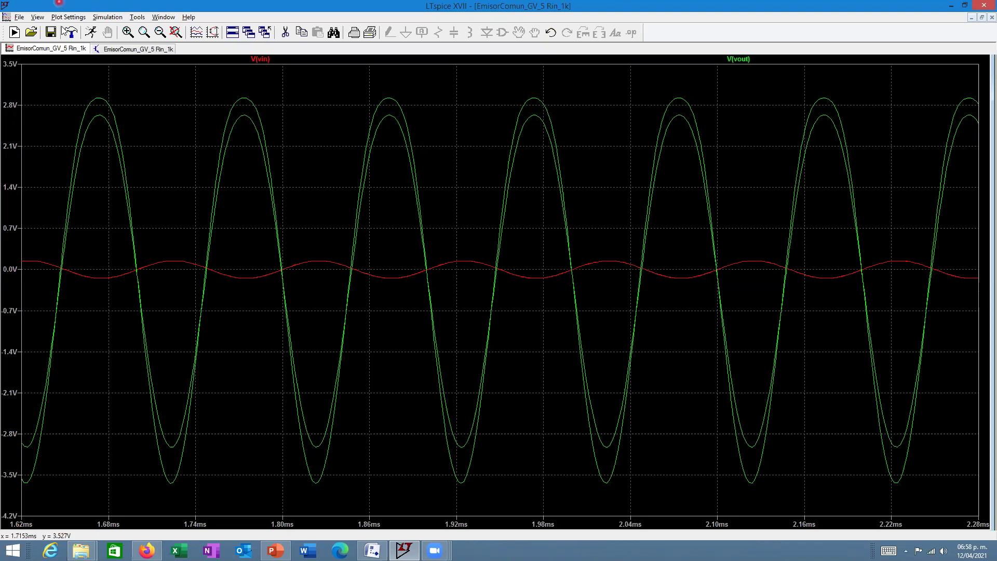
pyautogui.click(119, 48)
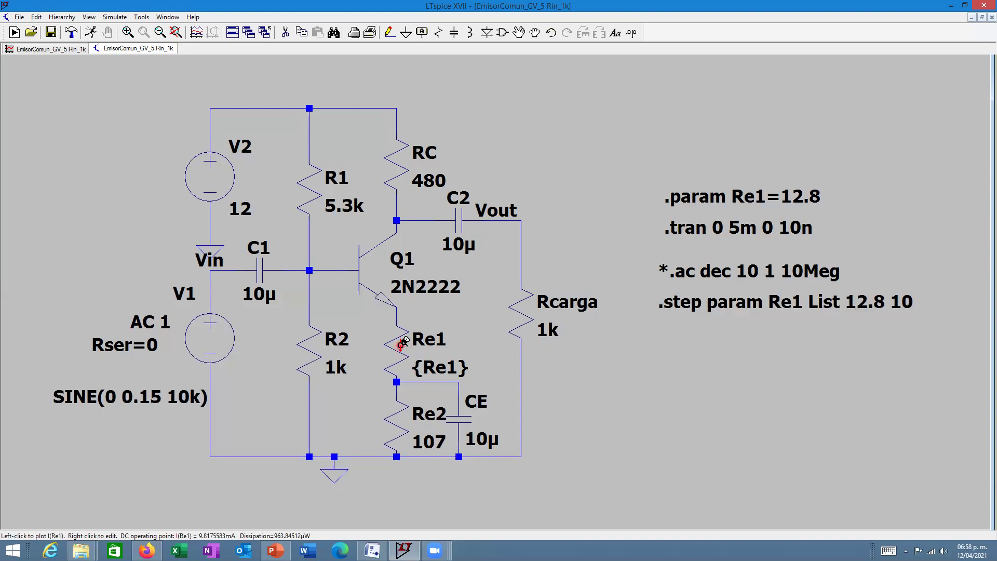
pyautogui.click(64, 49)
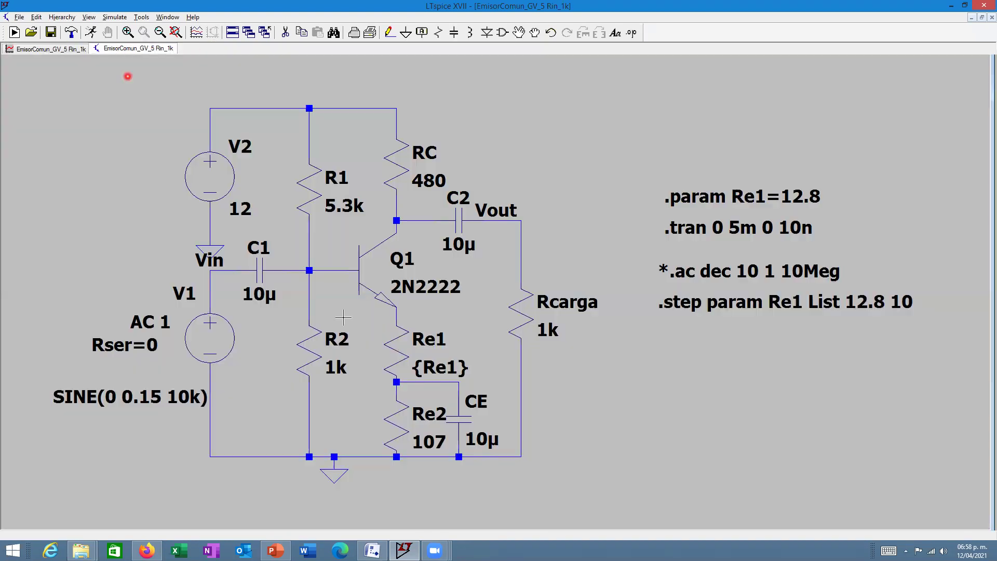
pyautogui.click(120, 50)
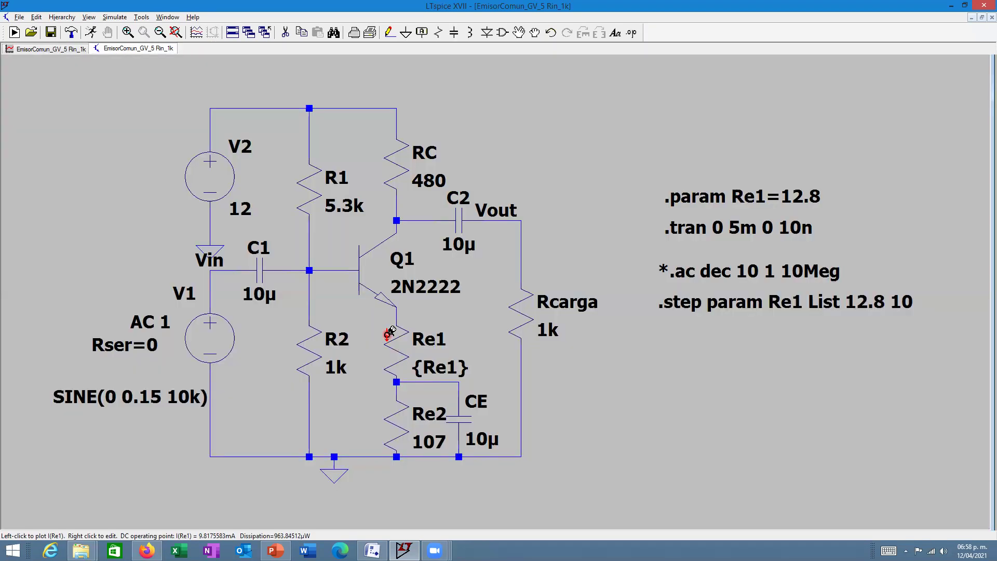